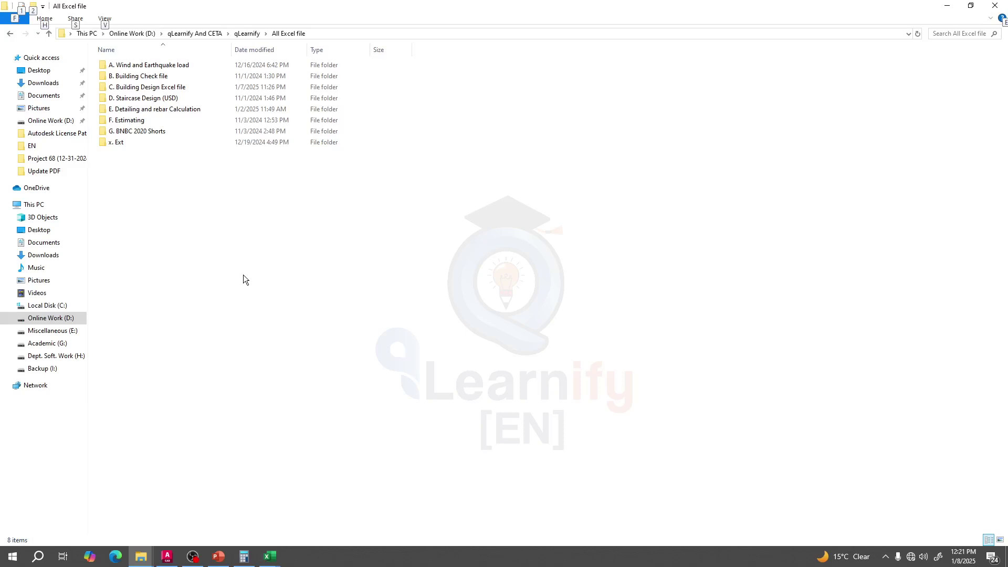
Bring the FXL9 Beam Moment Calculation workbook forward, showing Max(+) 29.15 and Max(-) 45.35 k-ft.
key("Escape")
mouse_move(270, 555)
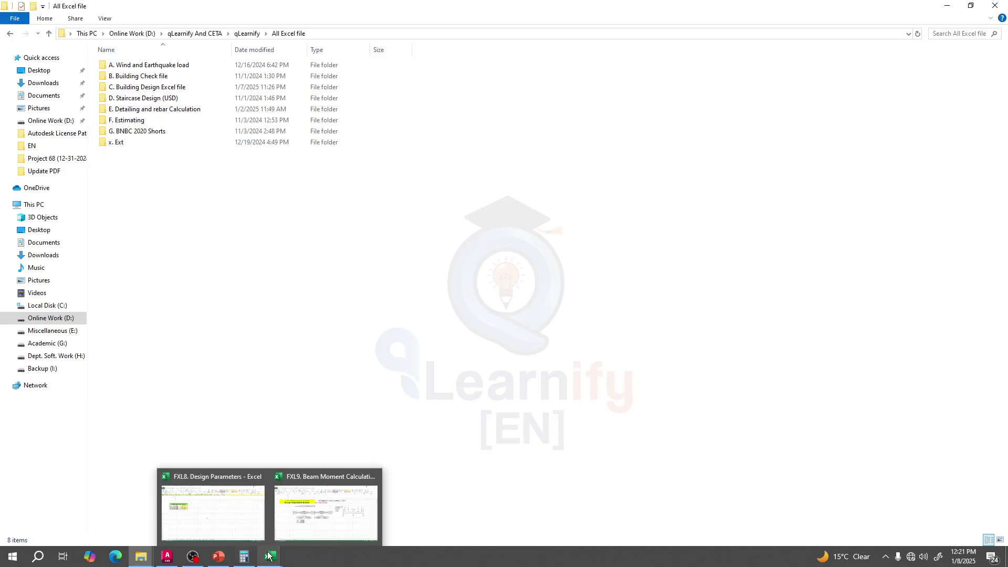
left_click(312, 533)
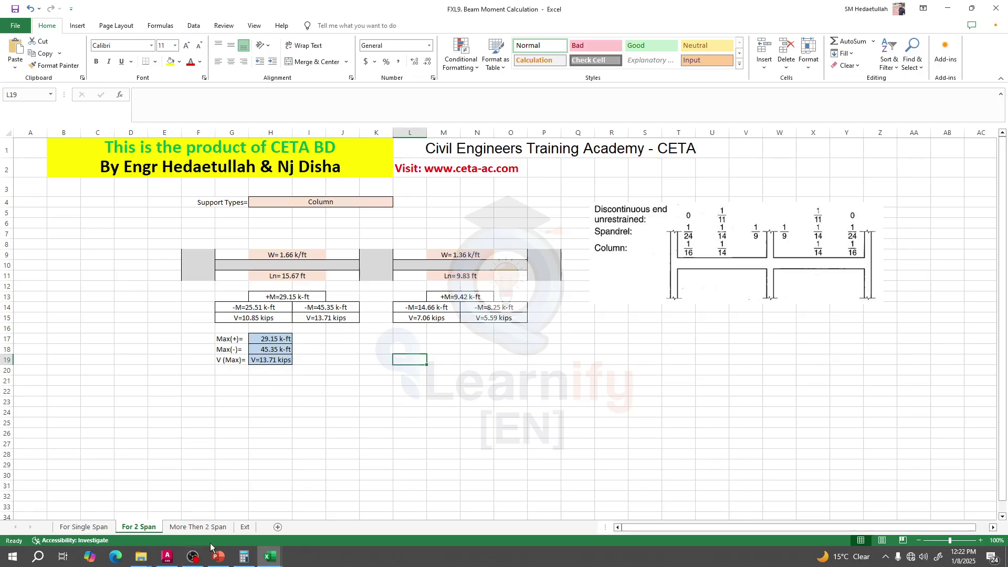
In File Explorer, open the C. Building Design Excel file folder and select the C3 Beam Design workbook.
mouse_move(218, 557)
mouse_move(140, 556)
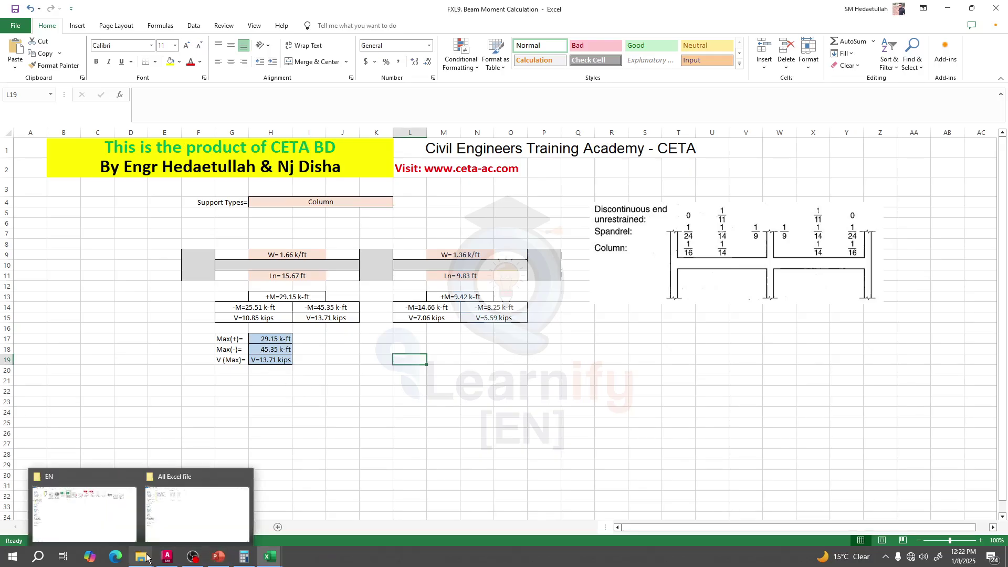
left_click(162, 522)
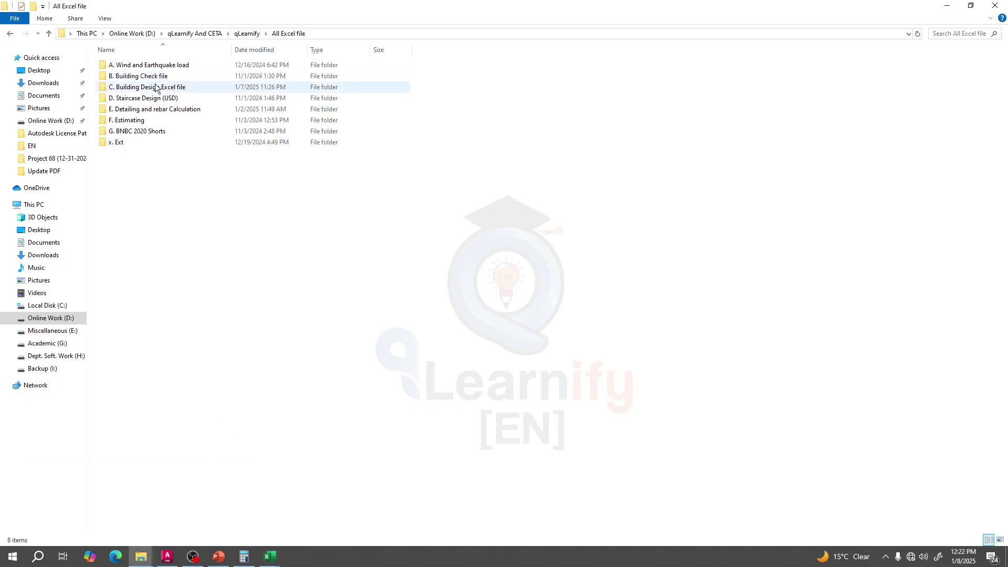
left_click(124, 89)
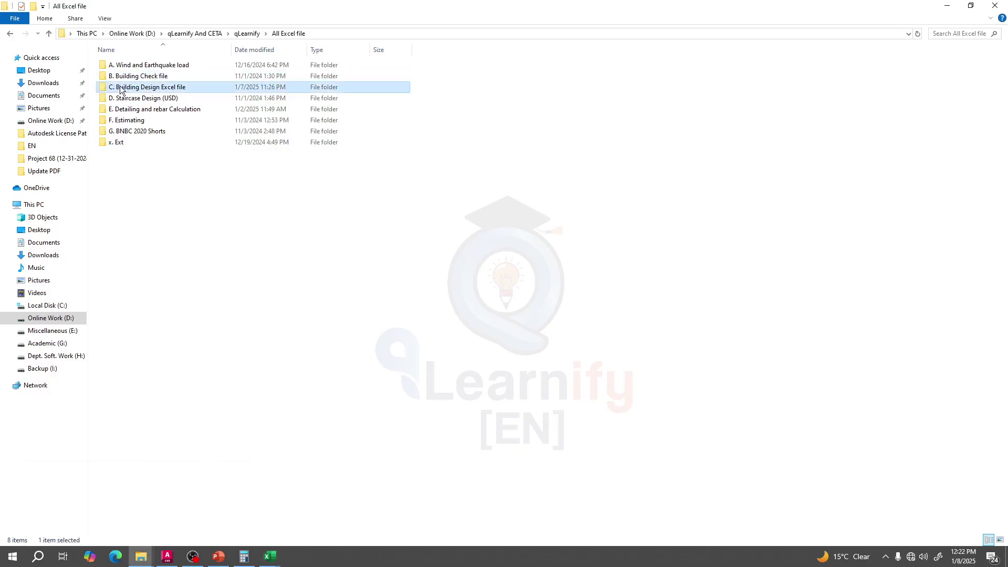
double_click(174, 88)
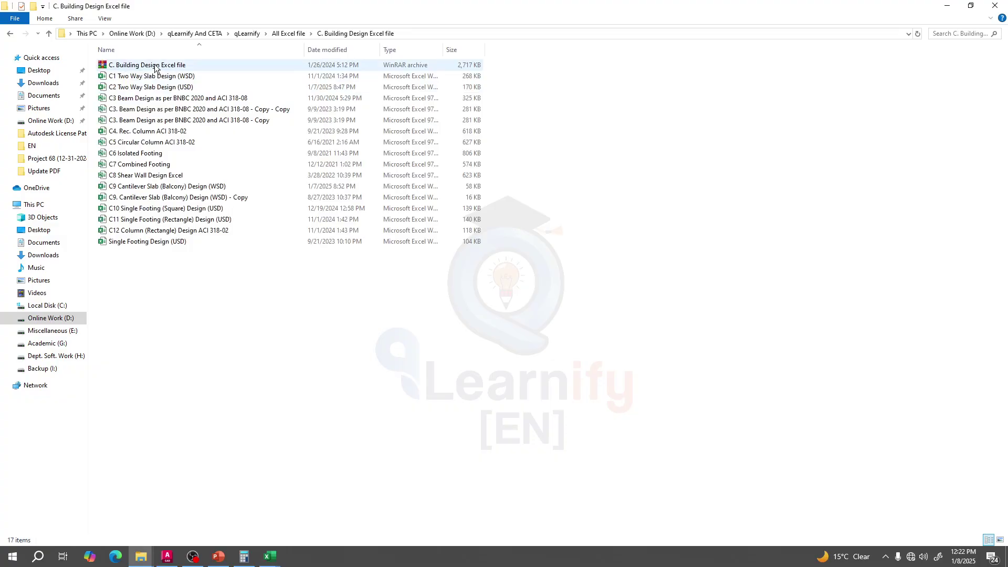
left_click(173, 99)
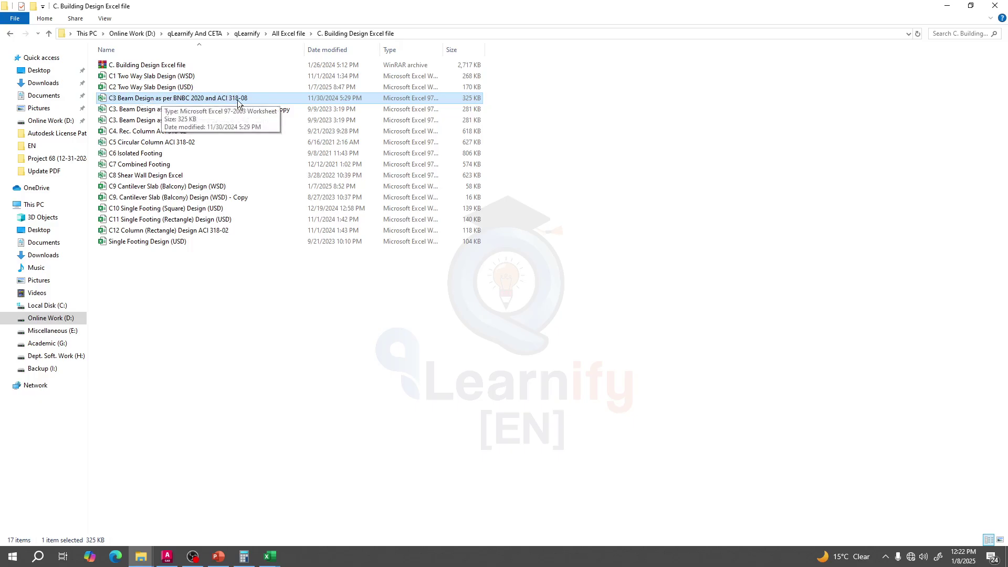
Open the C3 beam design workbook and switch to its beam design sheet.
key("alt+Tab")
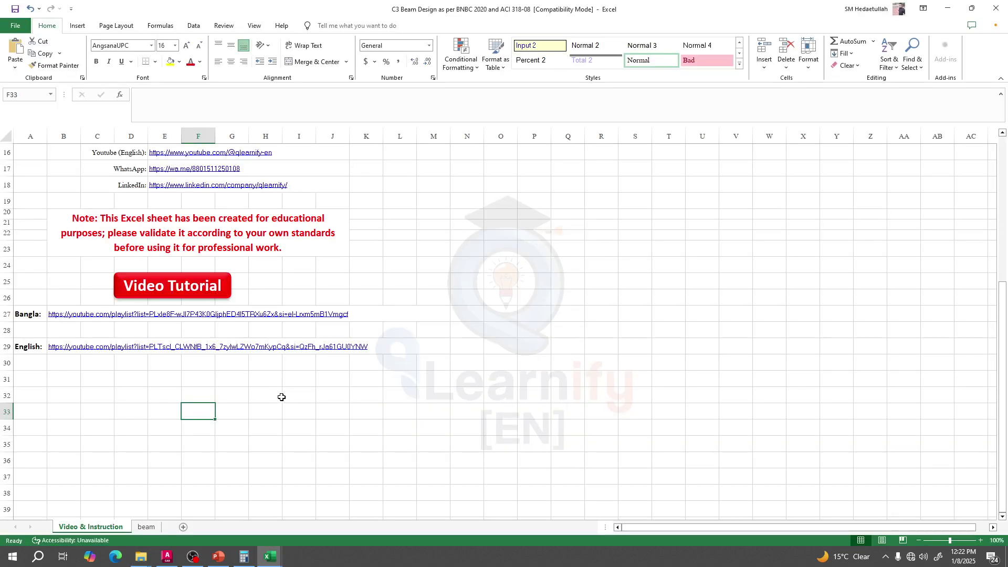
scroll(214, 318, "up", 5)
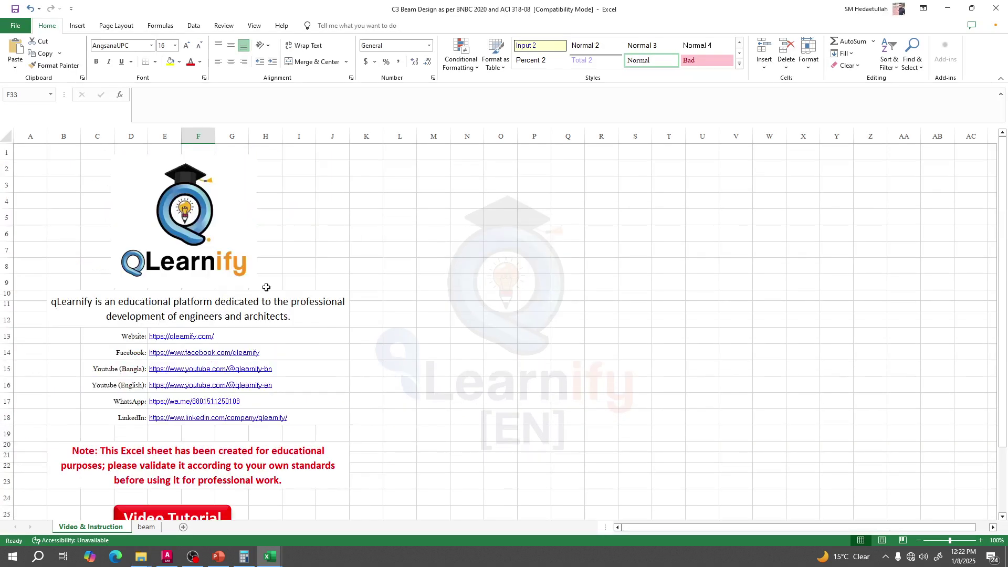
left_click(146, 528)
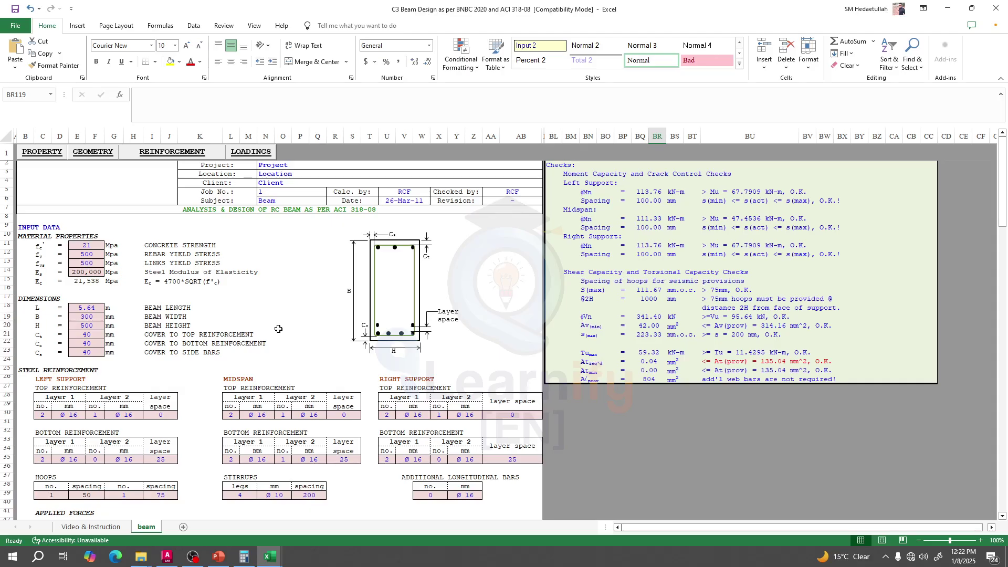
Open the PROPERTY constants dialog and select the current f'c value of 21 MPa.
left_click(46, 153)
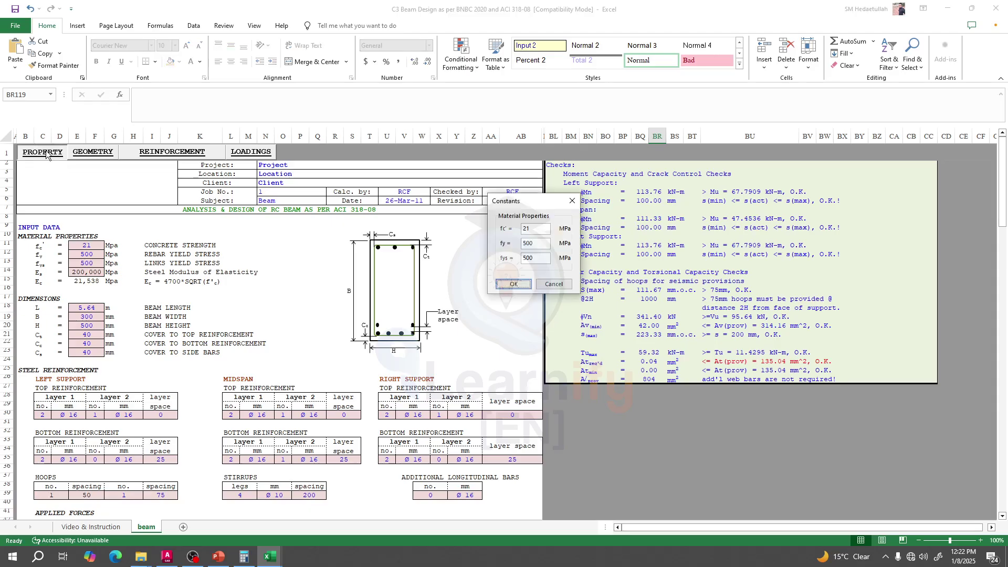
double_click(529, 229)
Compute 3500 ÷ 145 ≈ 24.14 in Calculator for the new f'c value.
left_click(244, 557)
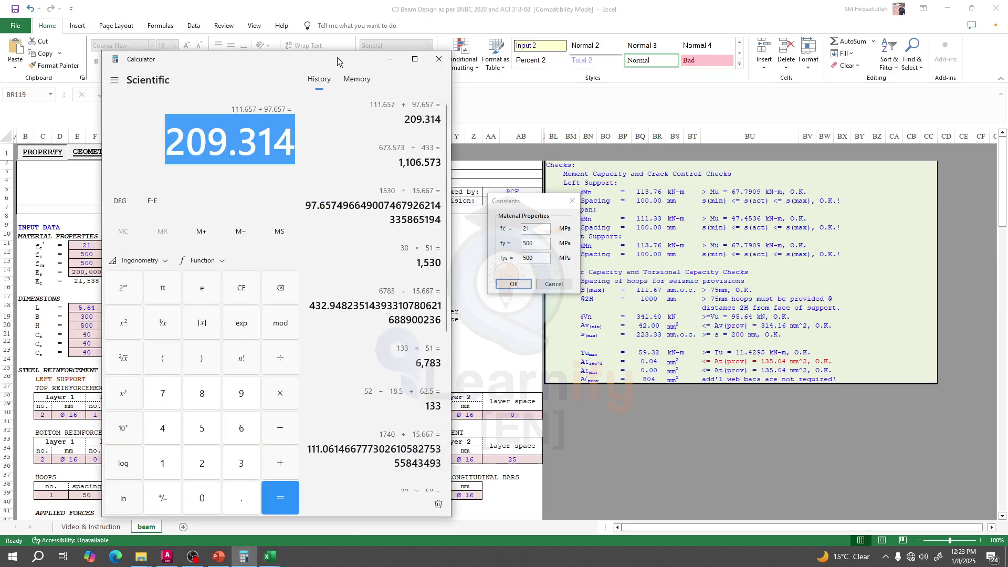
left_click_drag(341, 62, 801, 99)
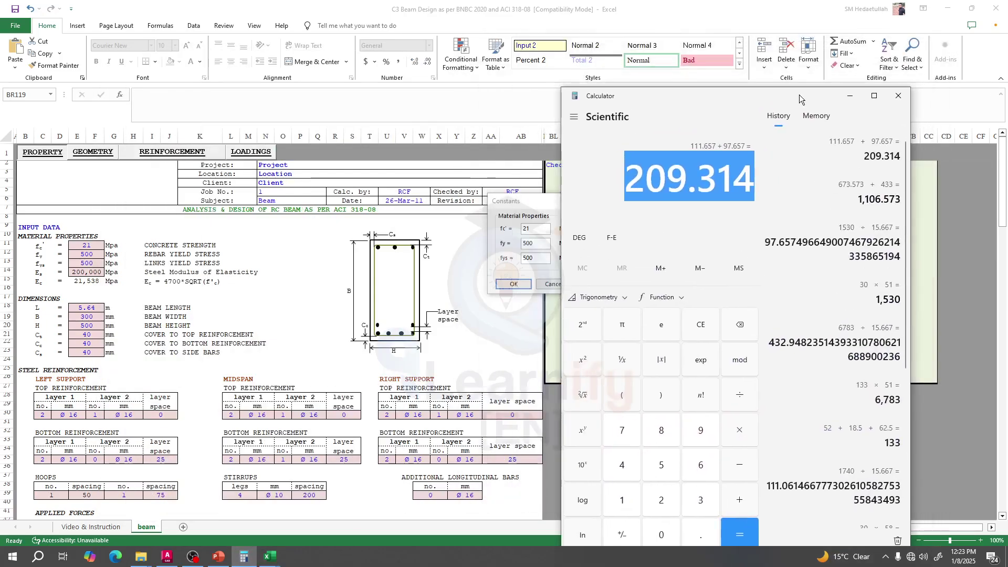
type("3500")
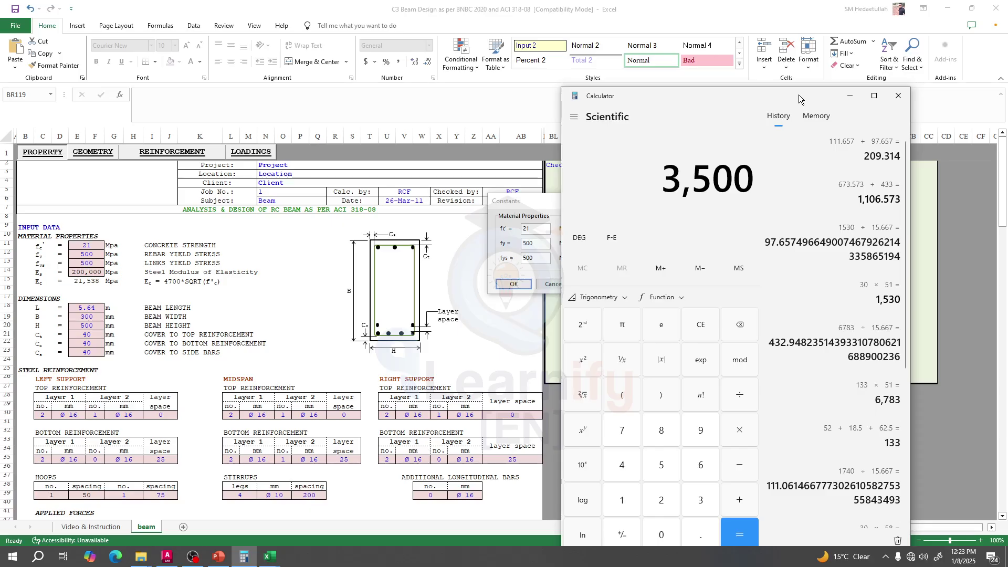
type("/145")
key("Return")
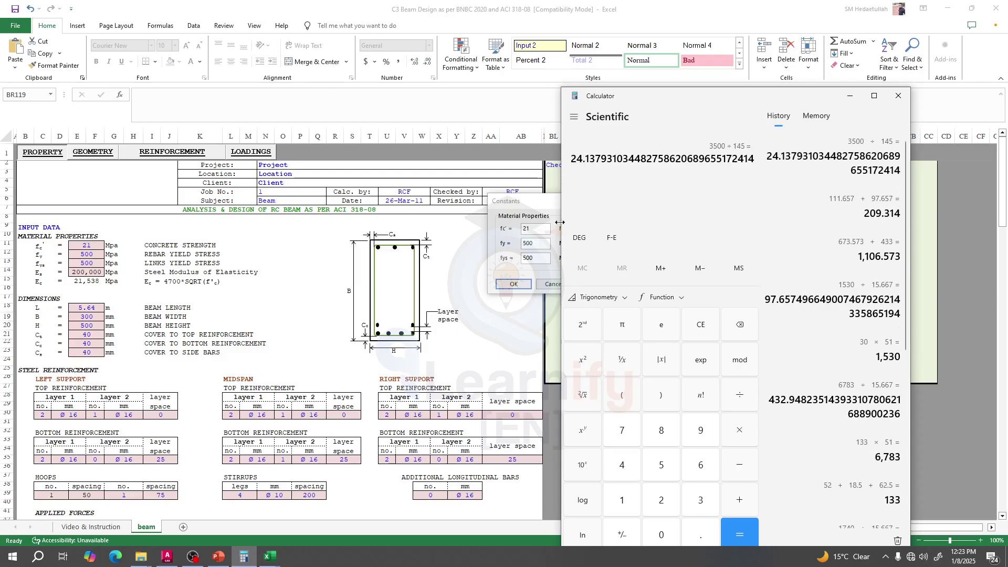
left_click_drag(630, 99, 673, 113)
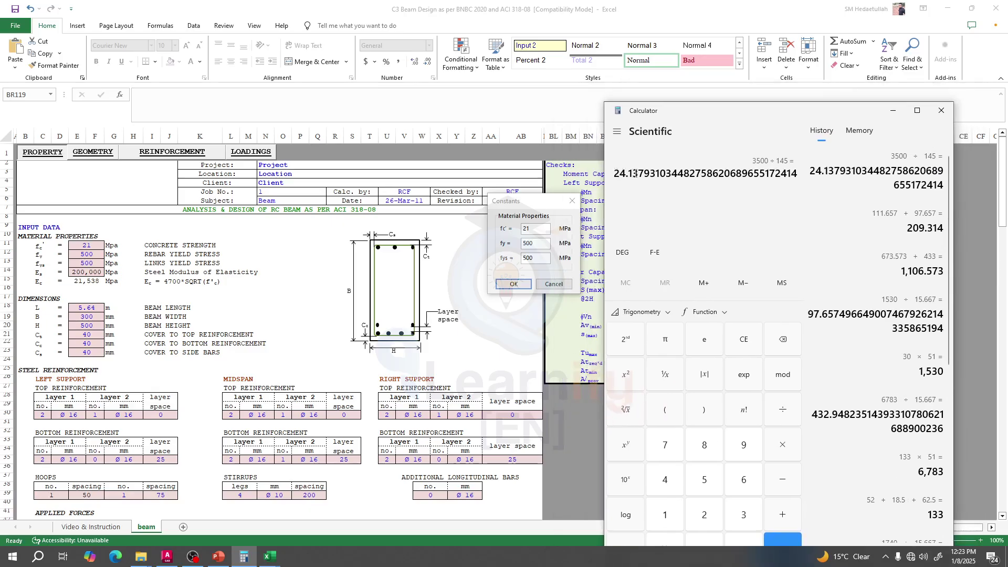
left_click(536, 228)
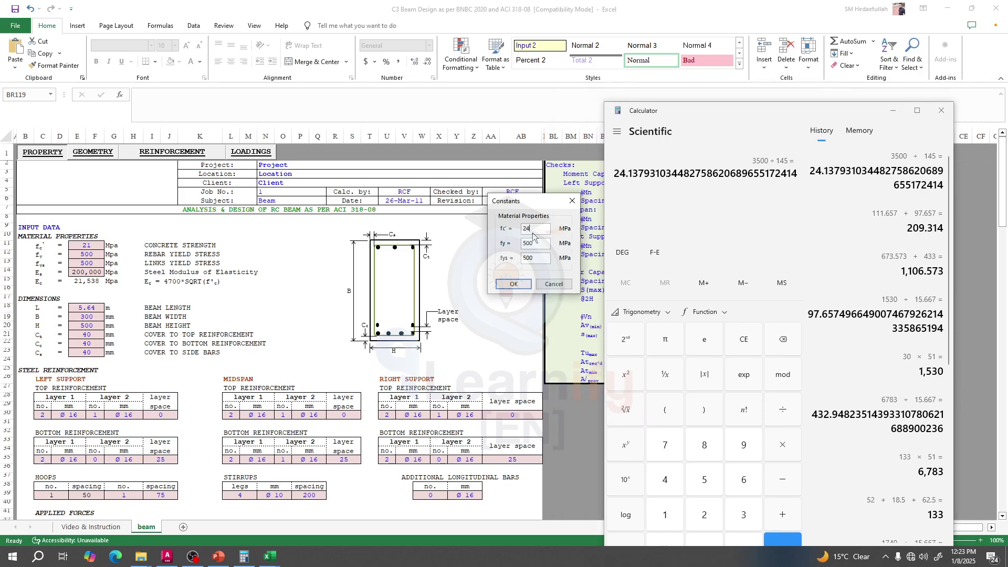
Keep fy at 500 MPa and apply f'c = 24 MPa, recalculating Ec to 23,025.
key("Tab")
left_click(535, 242)
double_click(518, 242)
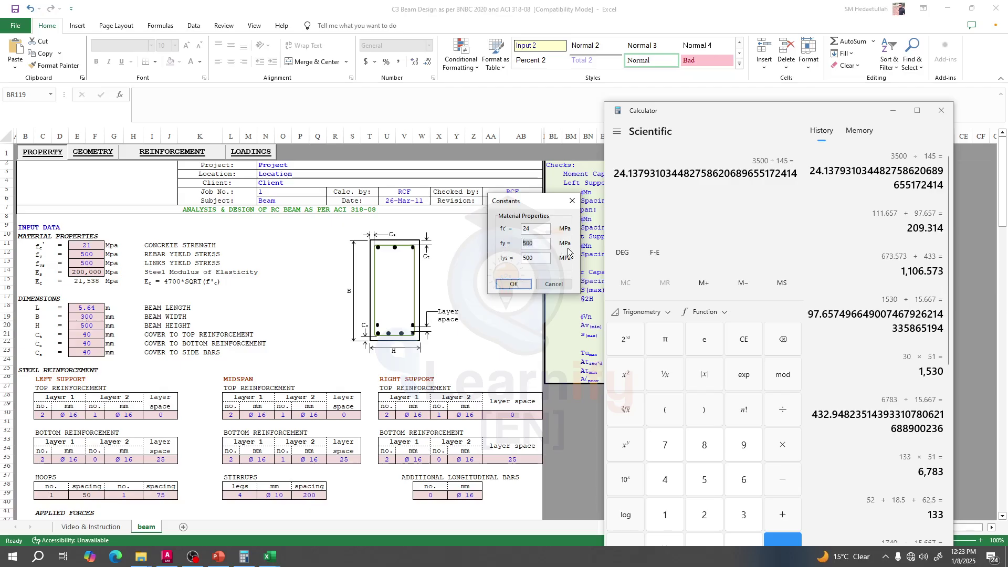
key("Right")
left_click(514, 284)
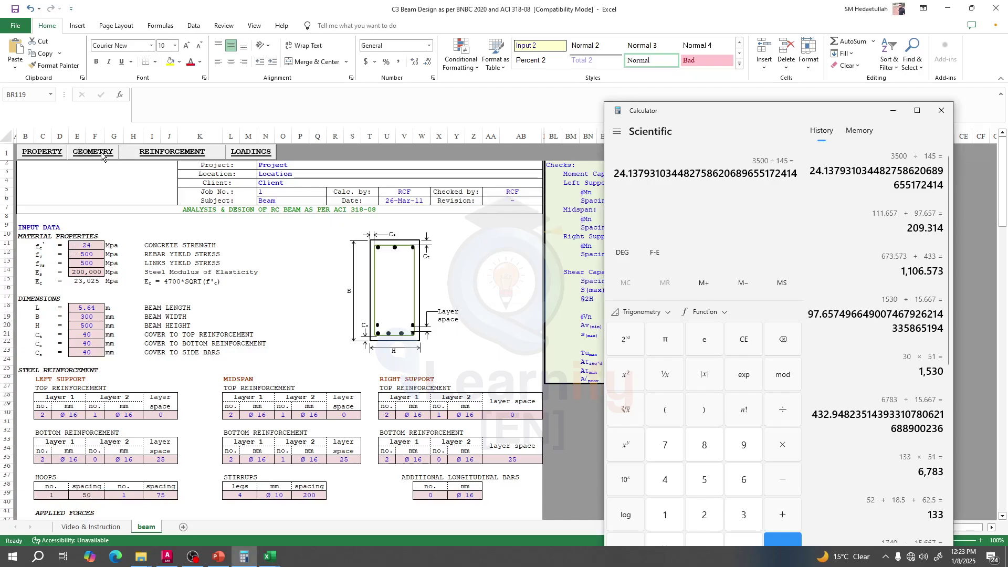
left_click(87, 245)
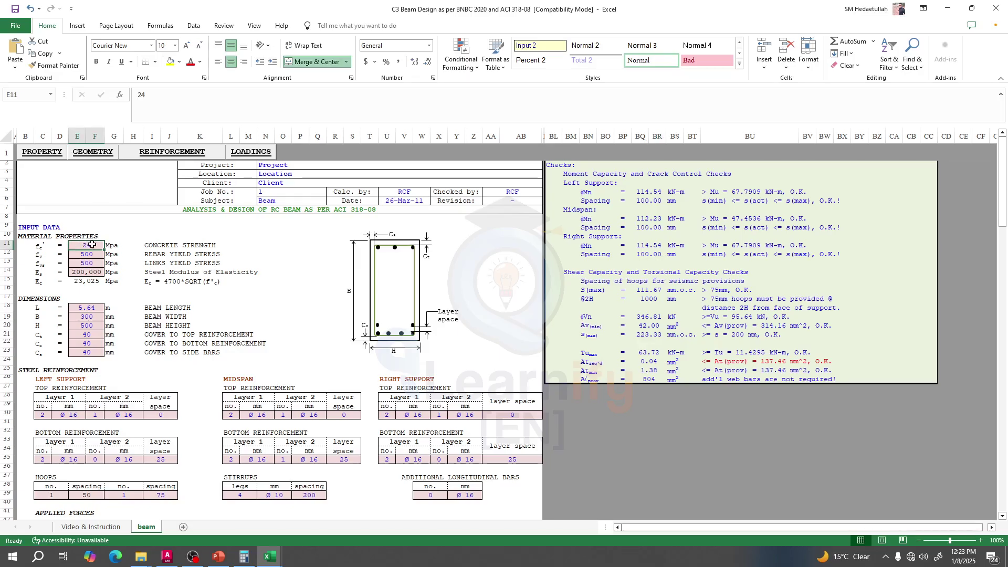
Open the Beam Geometry dialog, showing L 5.64 m, B 300 mm and H 500 mm.
left_click(93, 152)
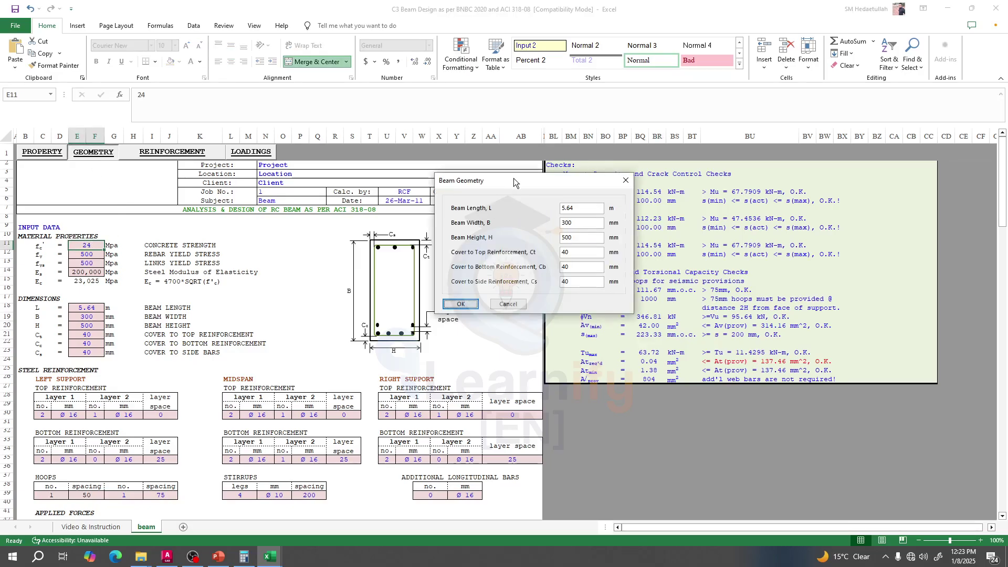
left_click_drag(514, 182, 568, 222)
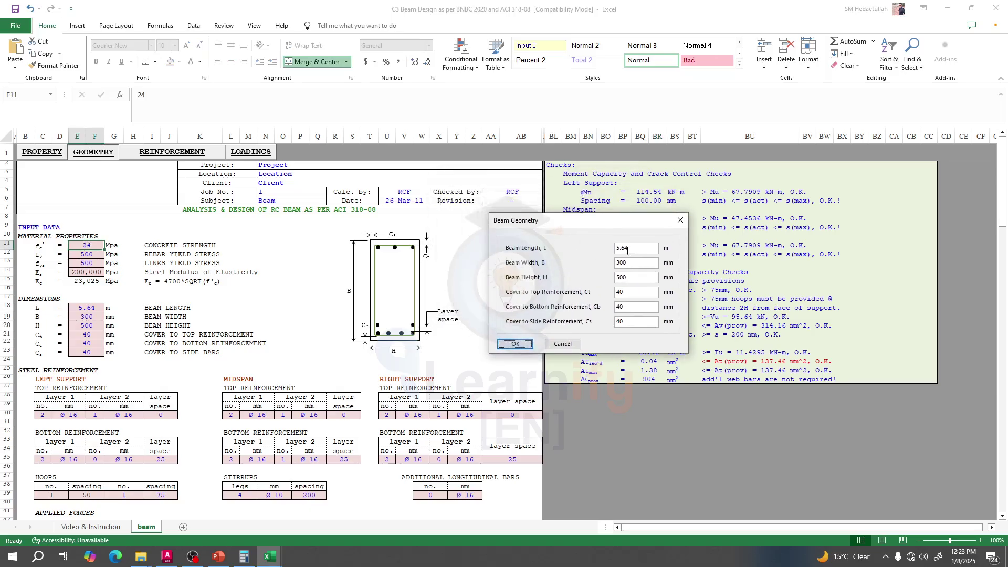
left_click_drag(636, 247, 604, 247)
left_click(630, 249)
Compute 15.667 ÷ 3.28 ≈ 4.78 in Calculator for the new beam length.
left_click(244, 558)
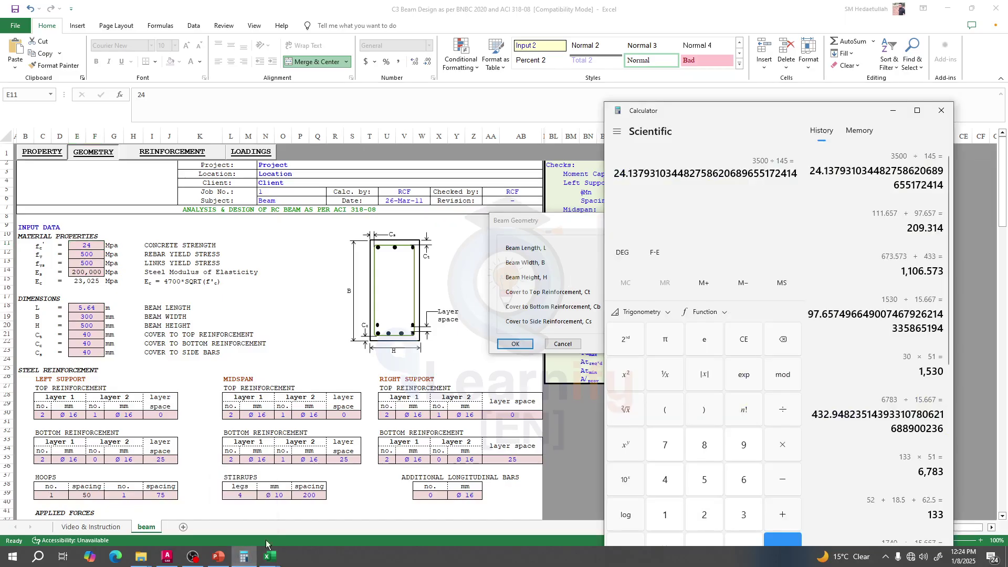
type("15.667")
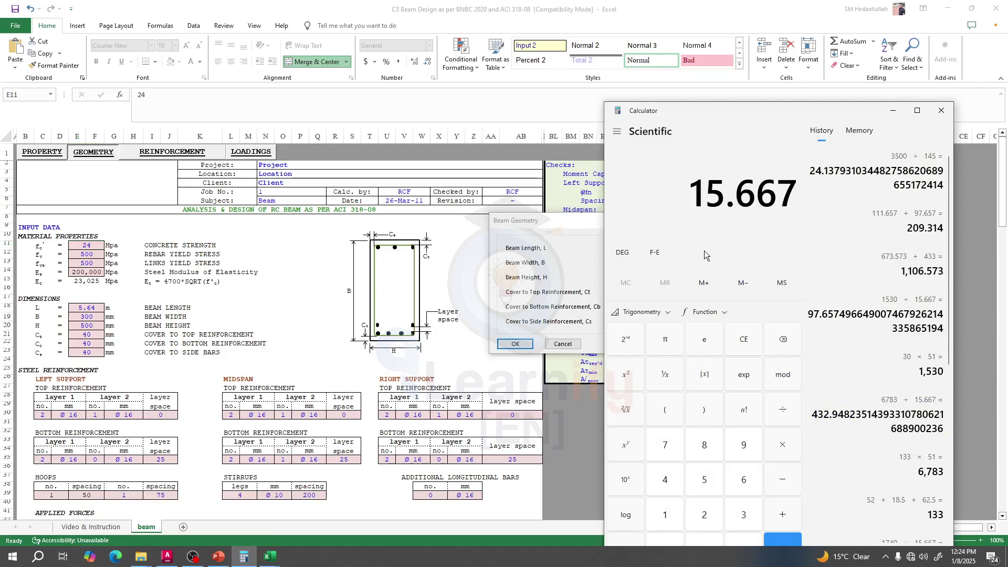
left_click_drag(731, 130, 271, 120)
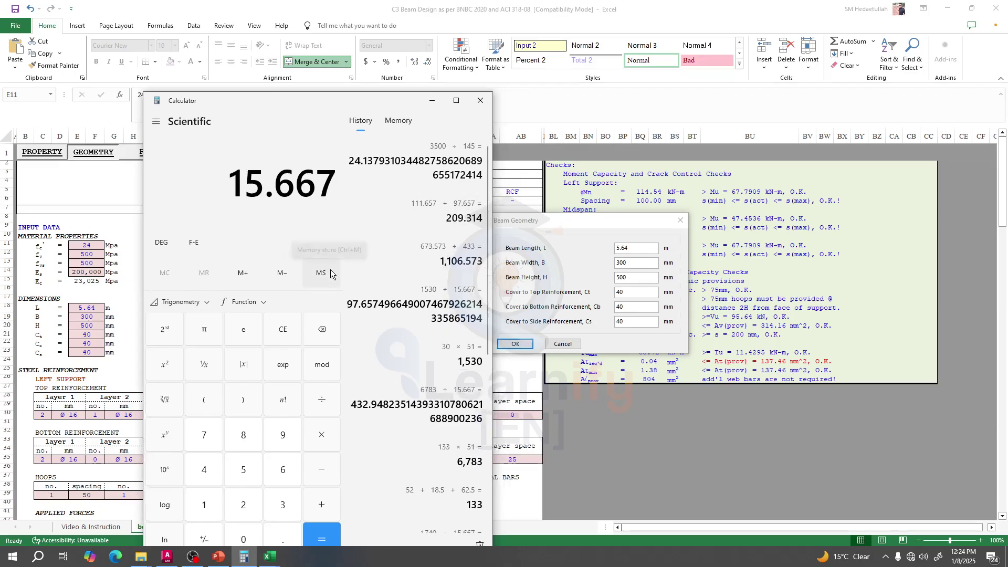
key("slash")
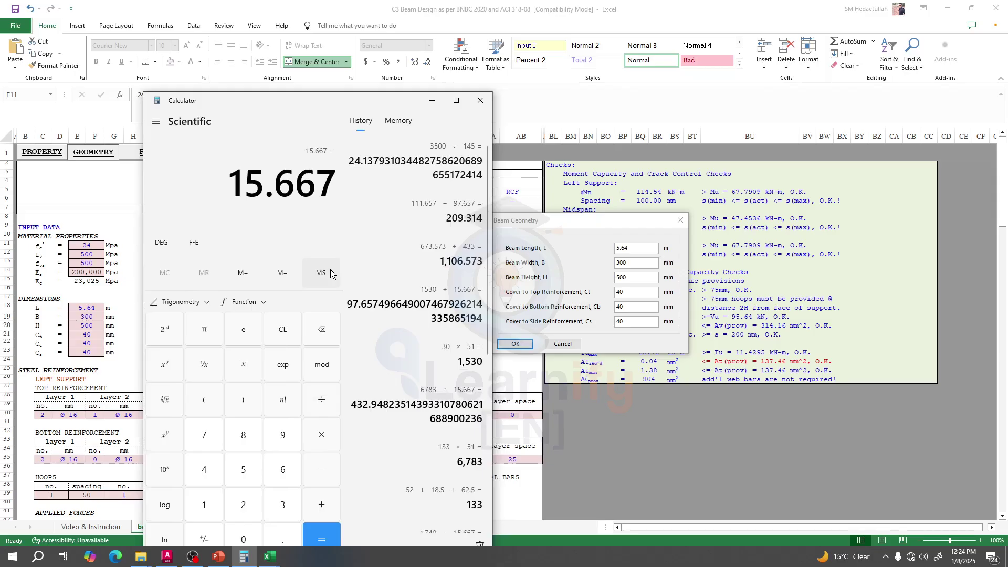
type("3.28")
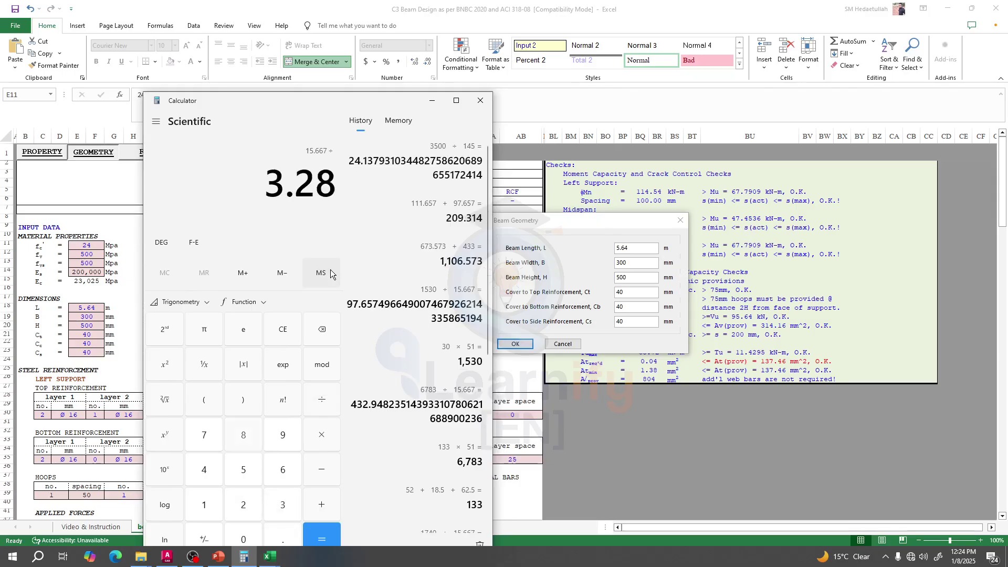
key("Return")
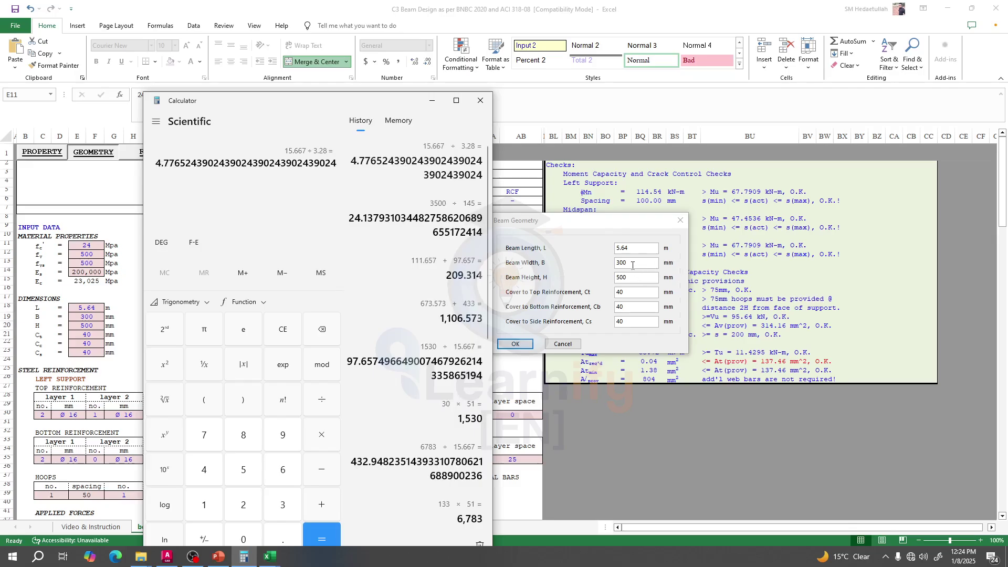
Set the beam length to 4.78 m and width to 250 mm (10 × 25).
left_click(594, 250)
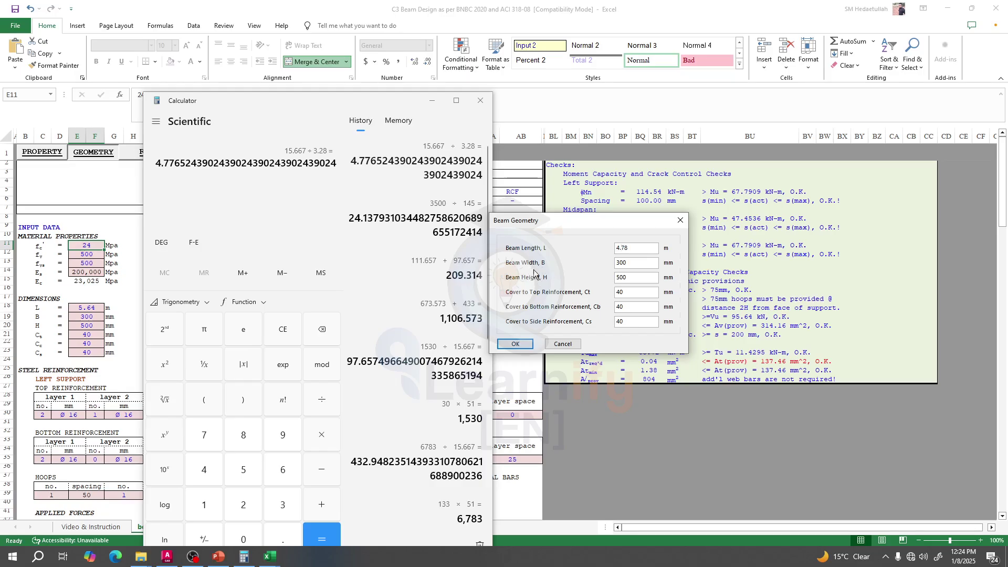
left_click(264, 191)
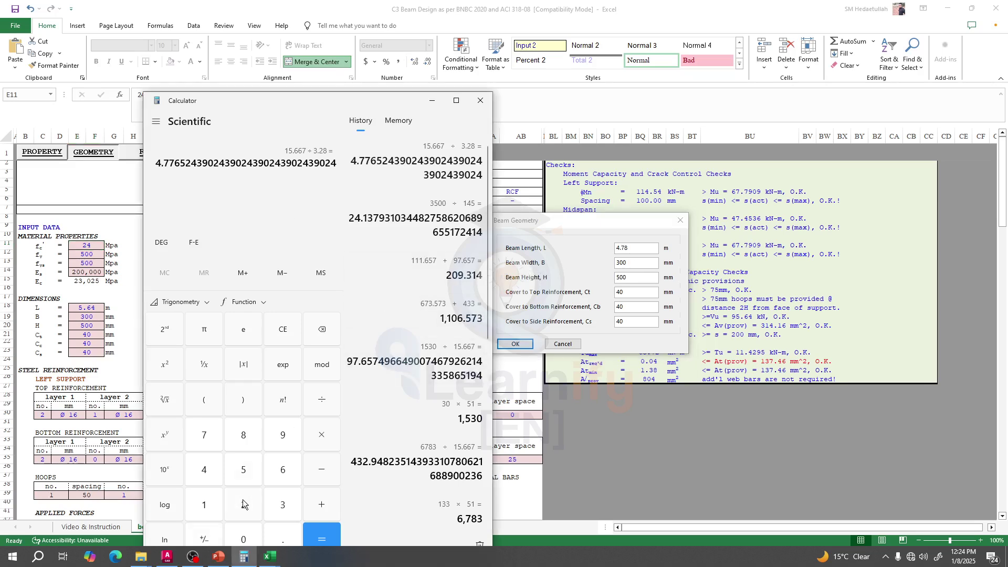
left_click(220, 506)
left_click(242, 544)
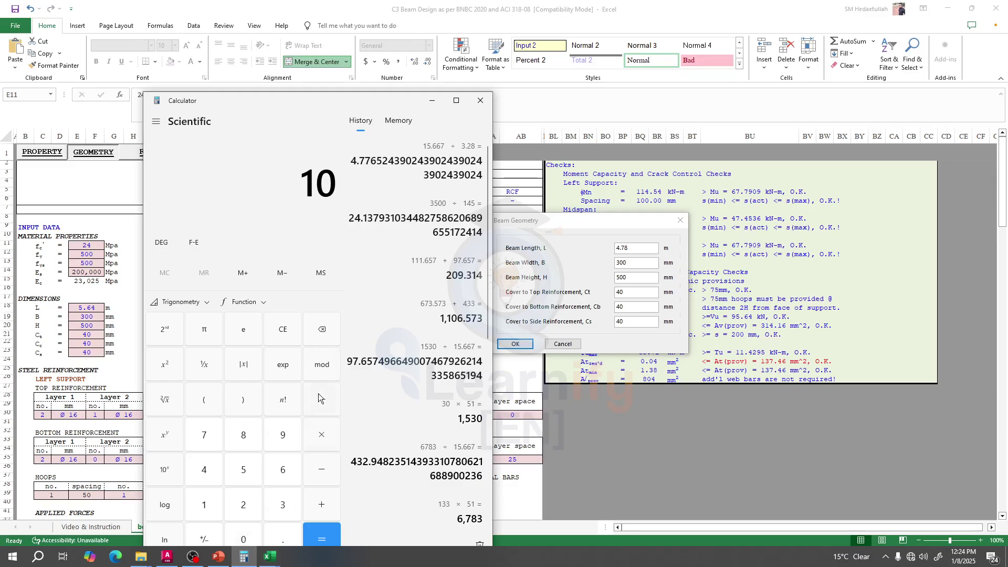
type("25")
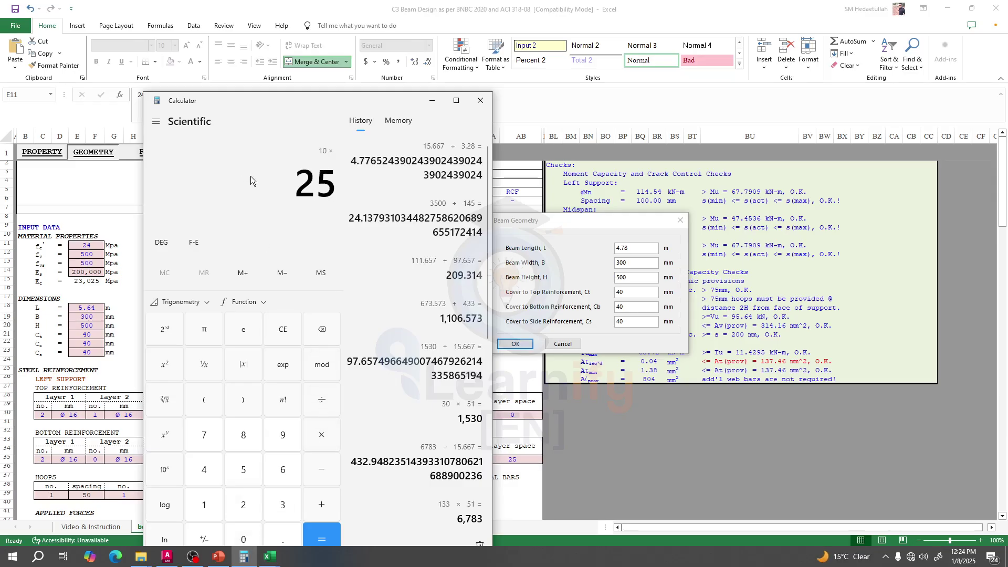
key("Return")
left_click(597, 261)
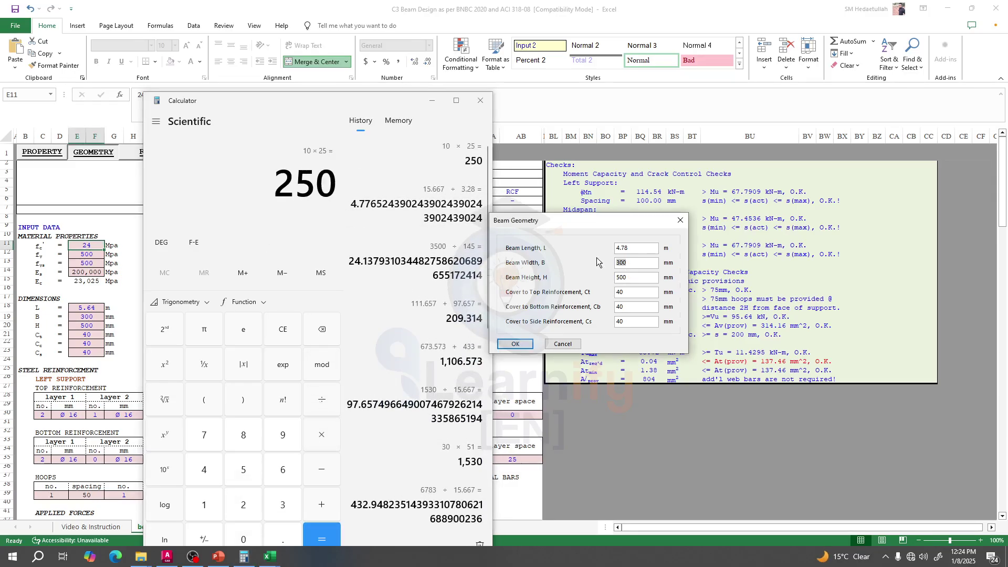
type("250")
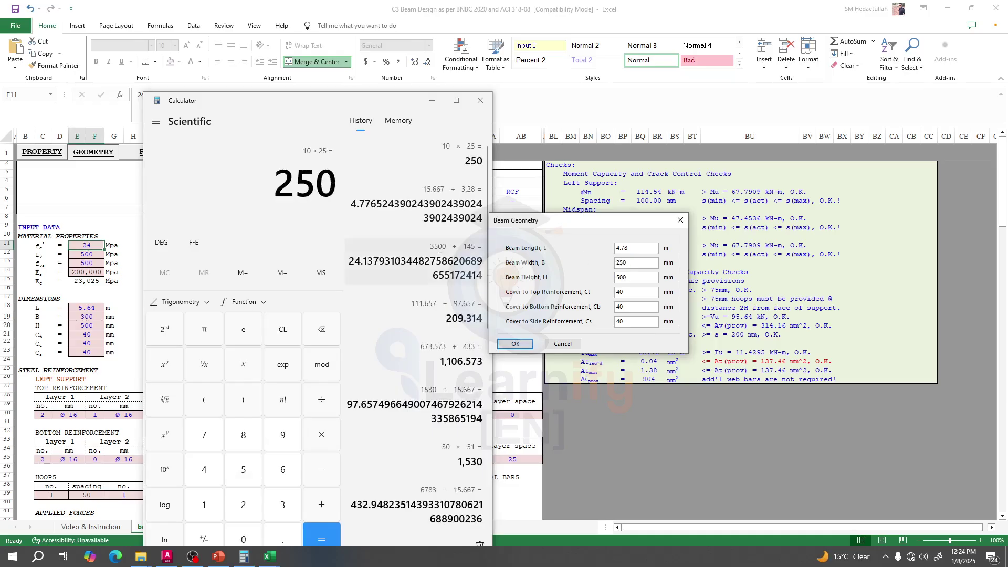
Set the beam height to 375 mm, computed as 15 × 25.
left_click(321, 207)
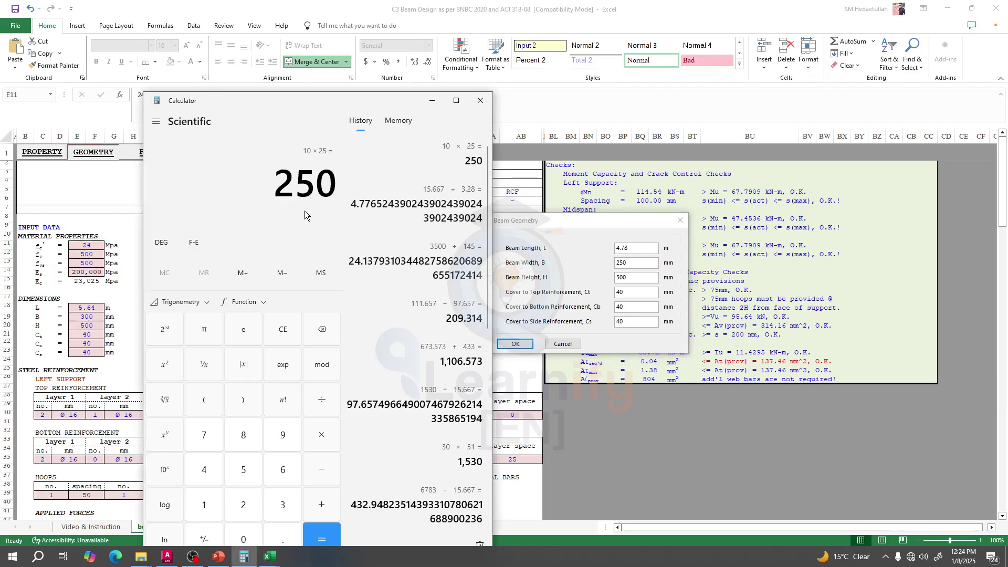
type("15 × ")
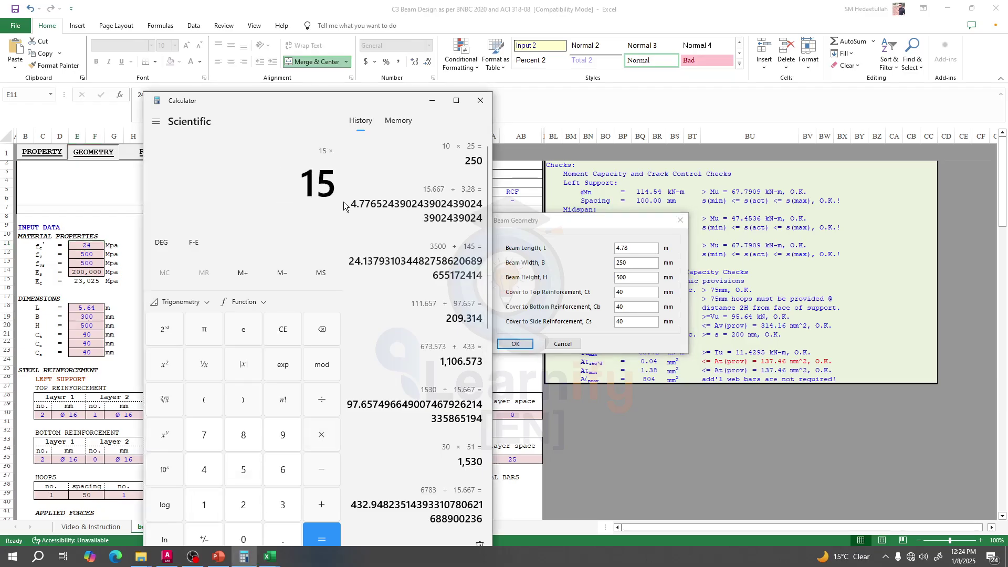
type("25")
key("Return")
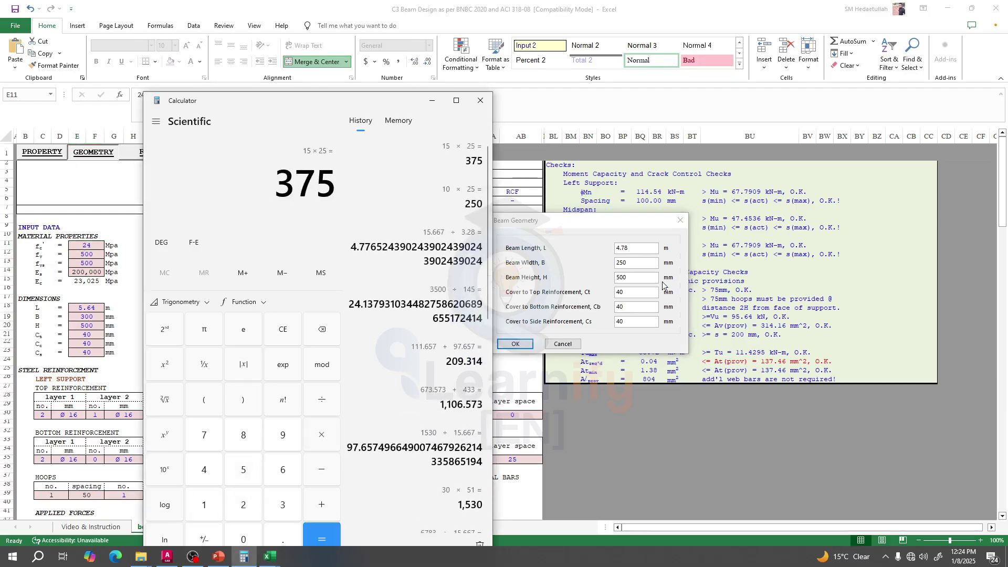
left_click(630, 282)
double_click(629, 277)
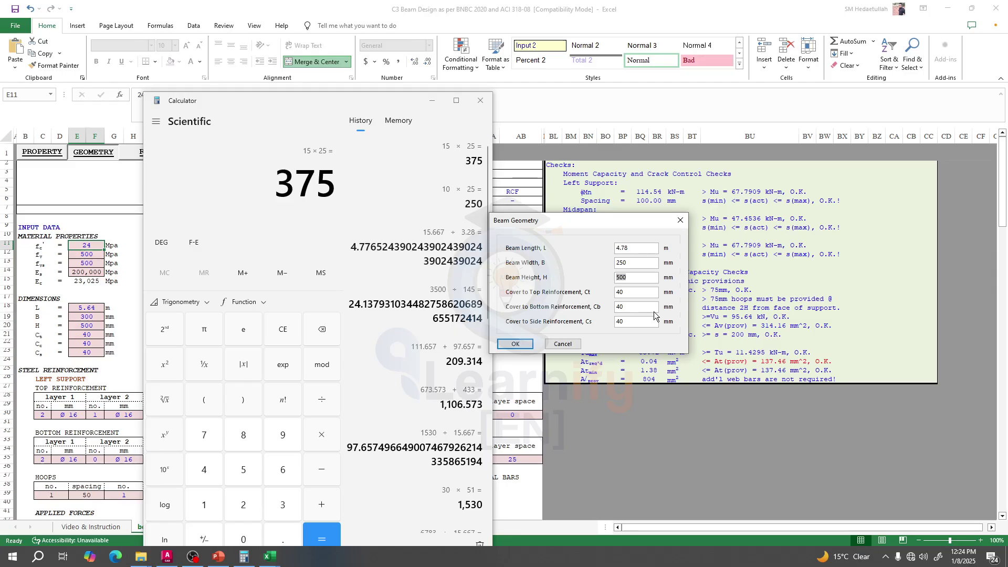
type("375")
Enter the 37.5 mm top cover (1.5 × 25) and apply the new geometry.
left_click(630, 292)
left_click(247, 200)
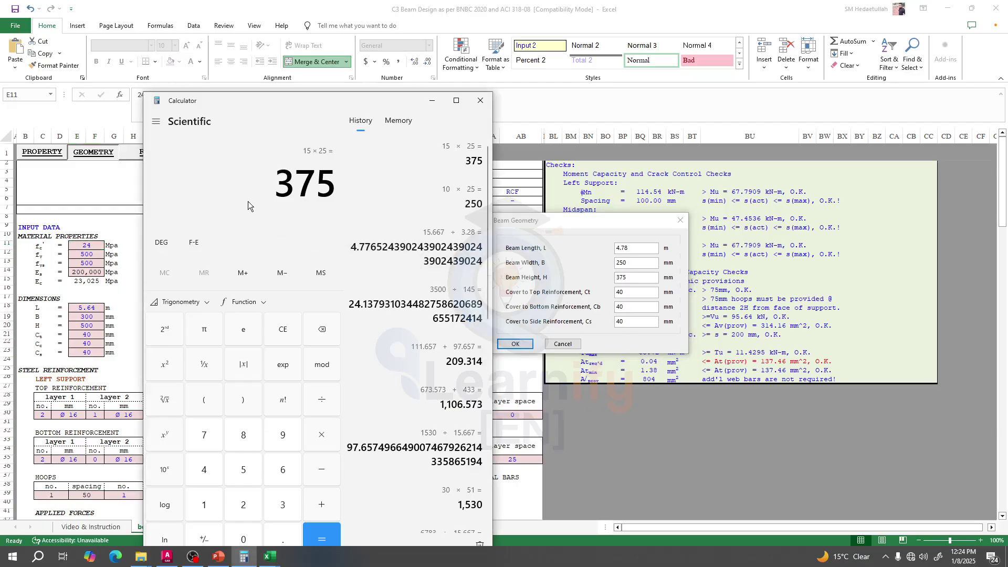
type("1.5 × 25")
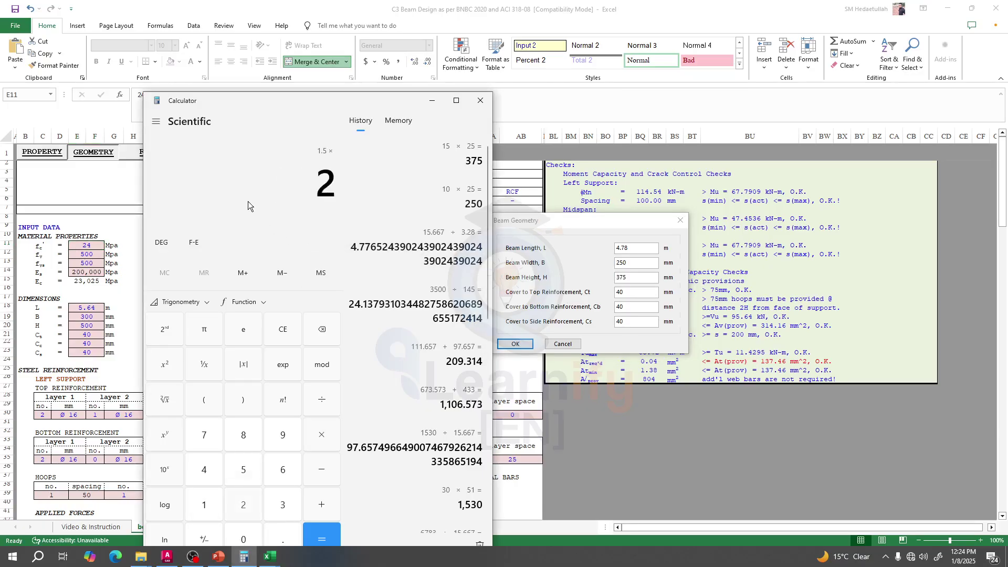
key("Return")
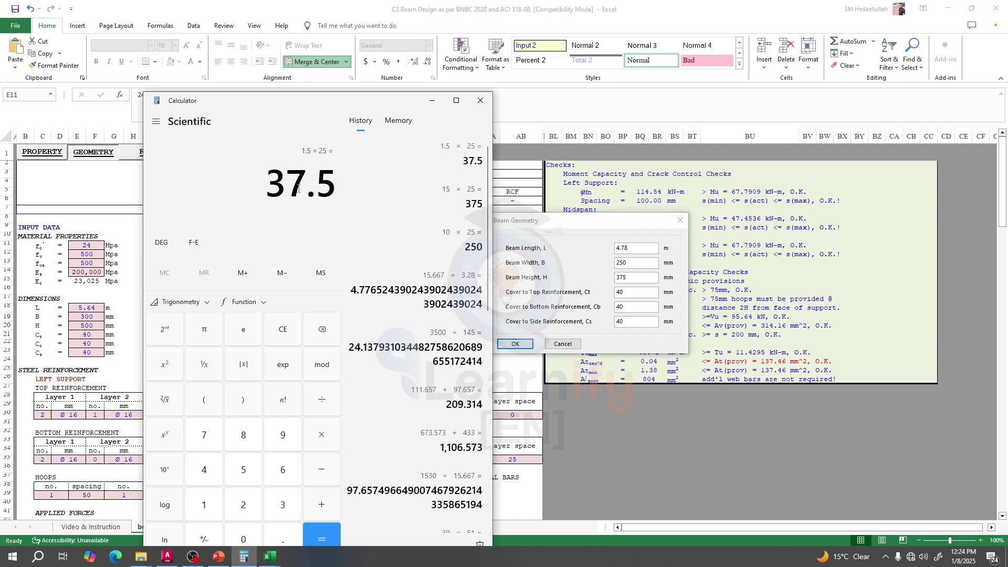
left_click_drag(331, 189, 260, 190)
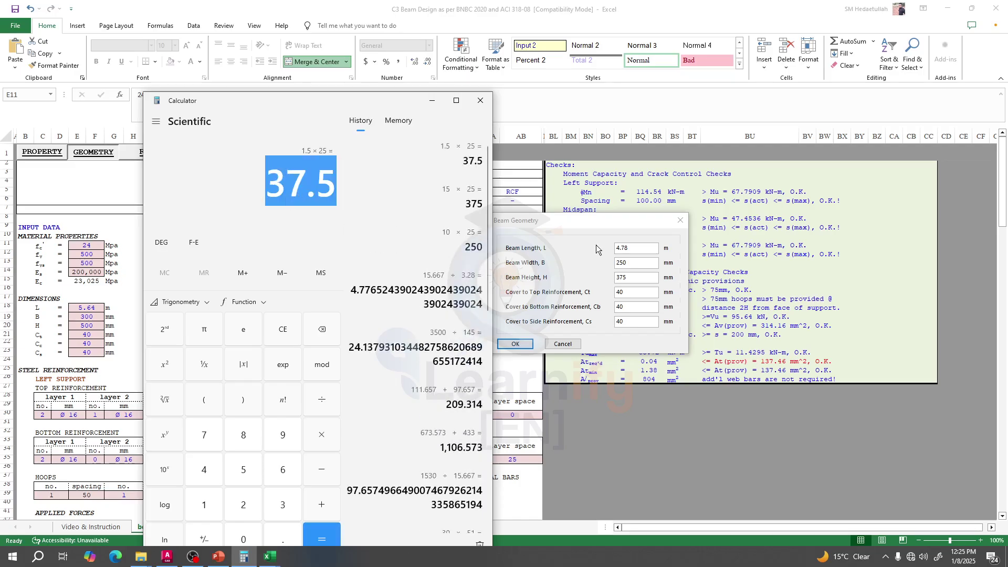
left_click(634, 292)
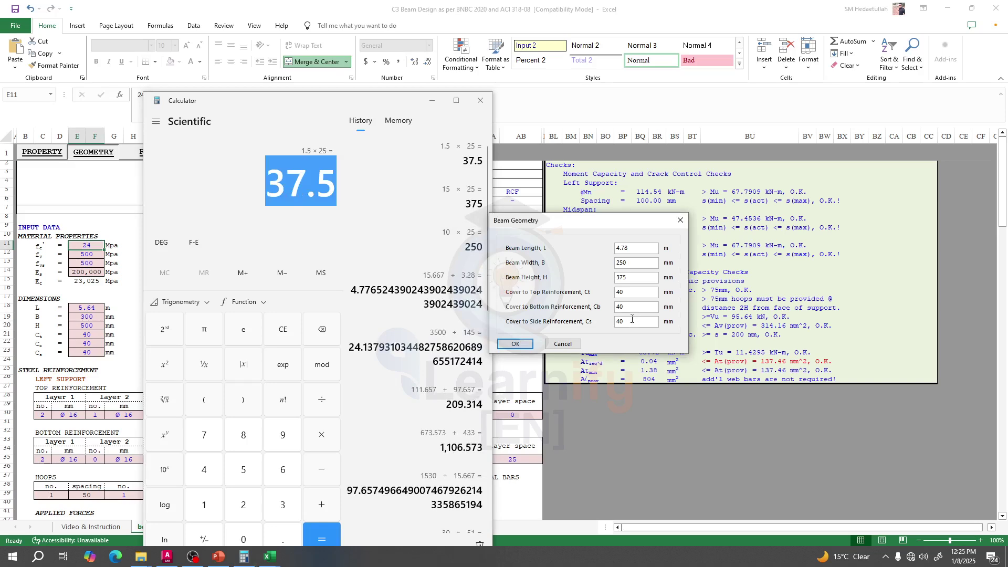
left_click(515, 343)
Close Calculator and check the left-support Mu in the Straining Actions loads dialog.
left_click(481, 101)
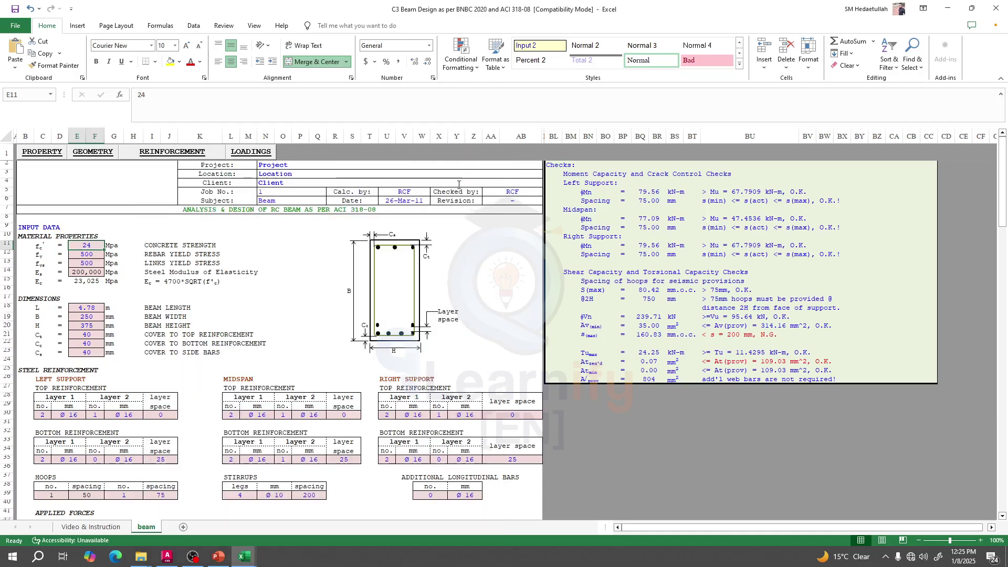
left_click(244, 154)
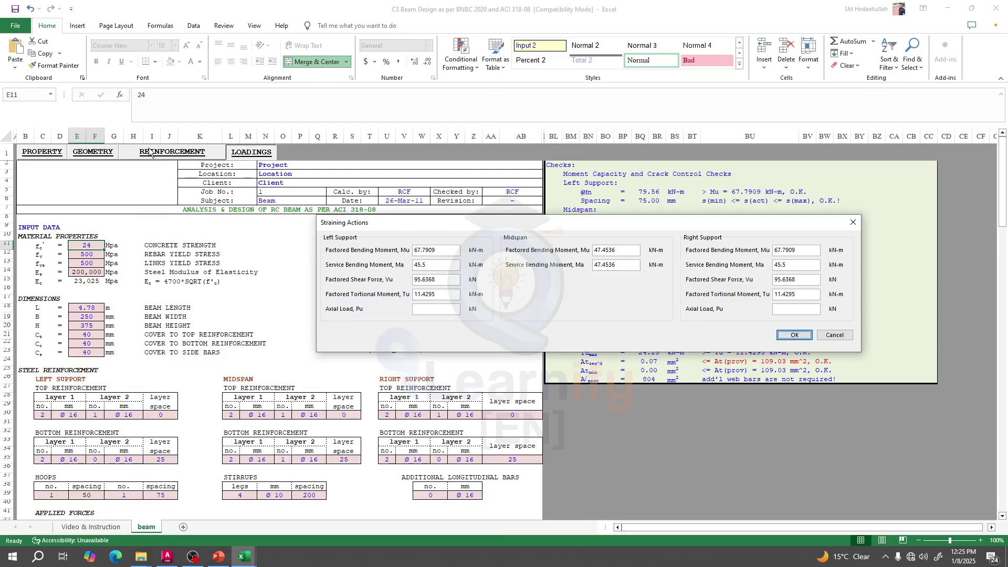
left_click_drag(440, 226, 485, 216)
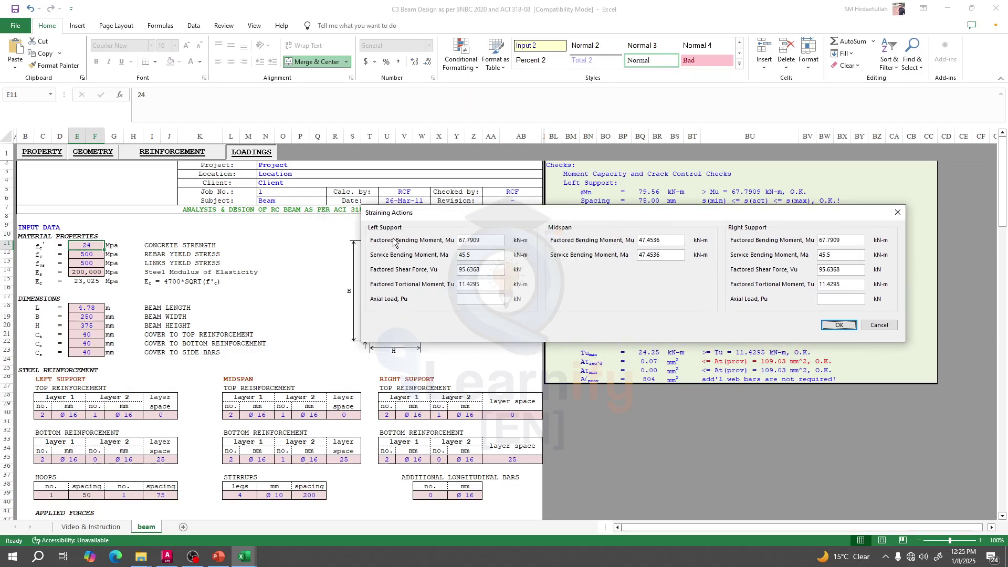
left_click_drag(481, 240, 451, 244)
mouse_move(243, 561)
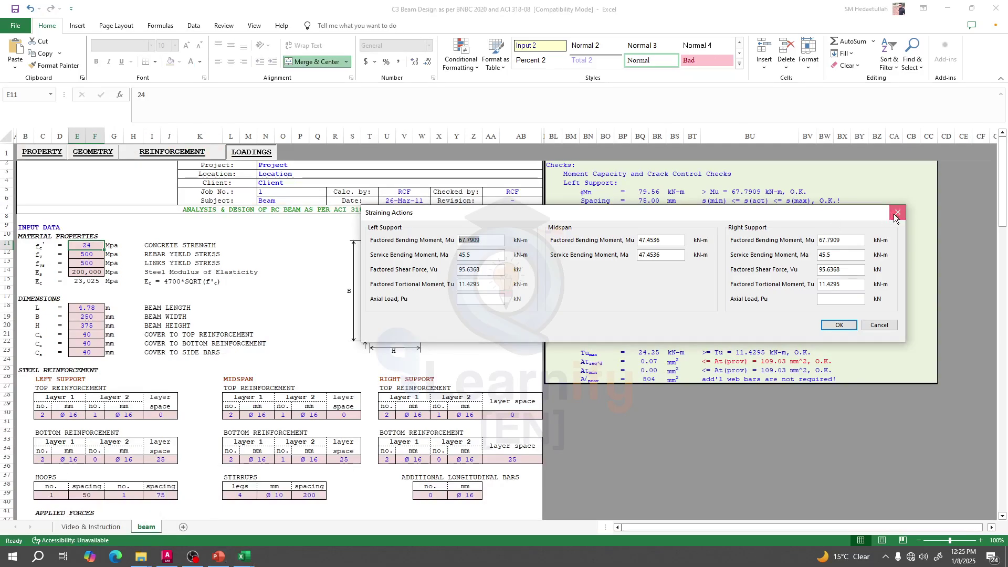
left_click(896, 219)
Tile the beam and FXL9 workbooks side by side and reopen the Straining Actions dialog.
left_click_drag(563, 8, 319, 32)
left_click_drag(685, 8, 914, 24)
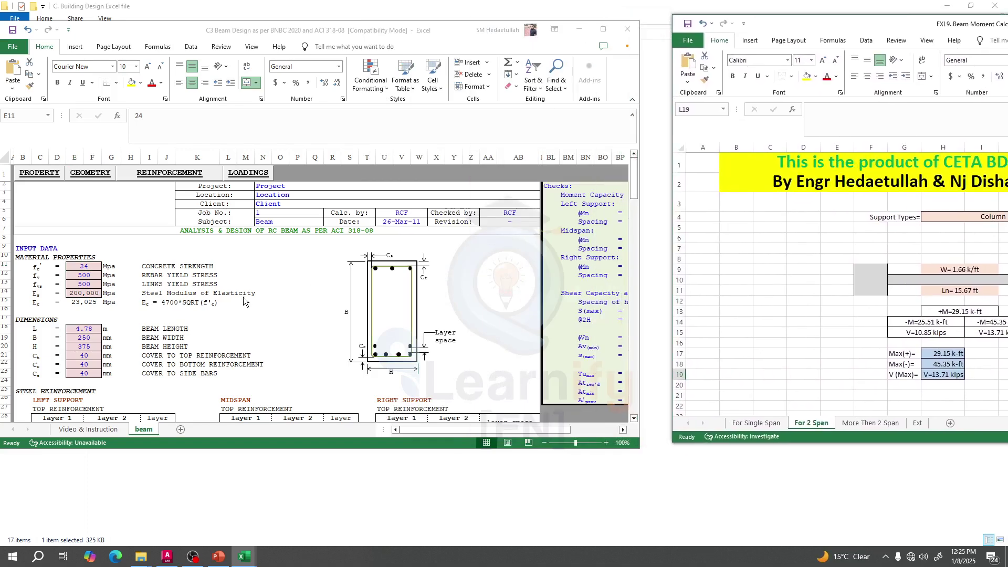
left_click(248, 173)
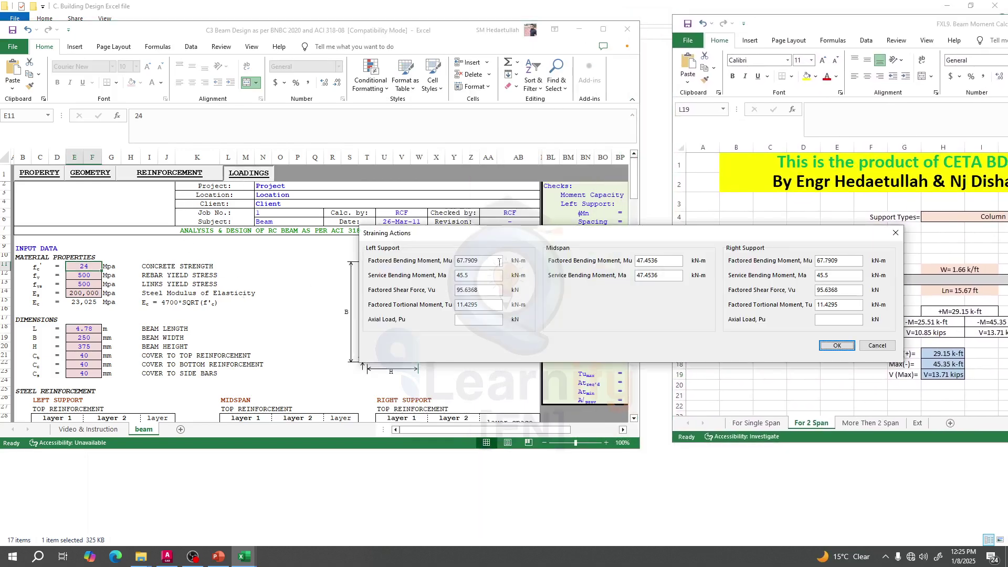
left_click_drag(325, 201, 84, 213)
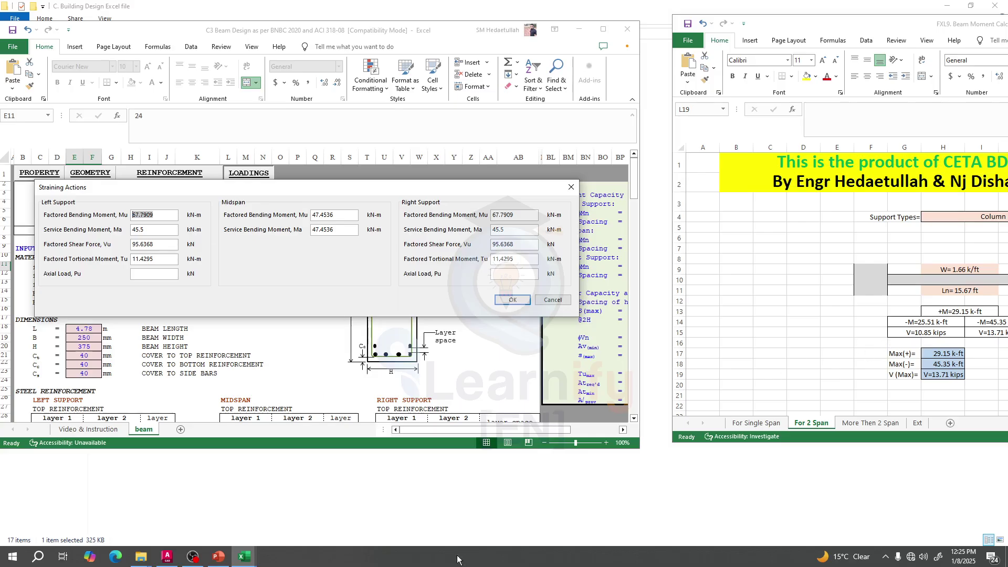
left_click(437, 563)
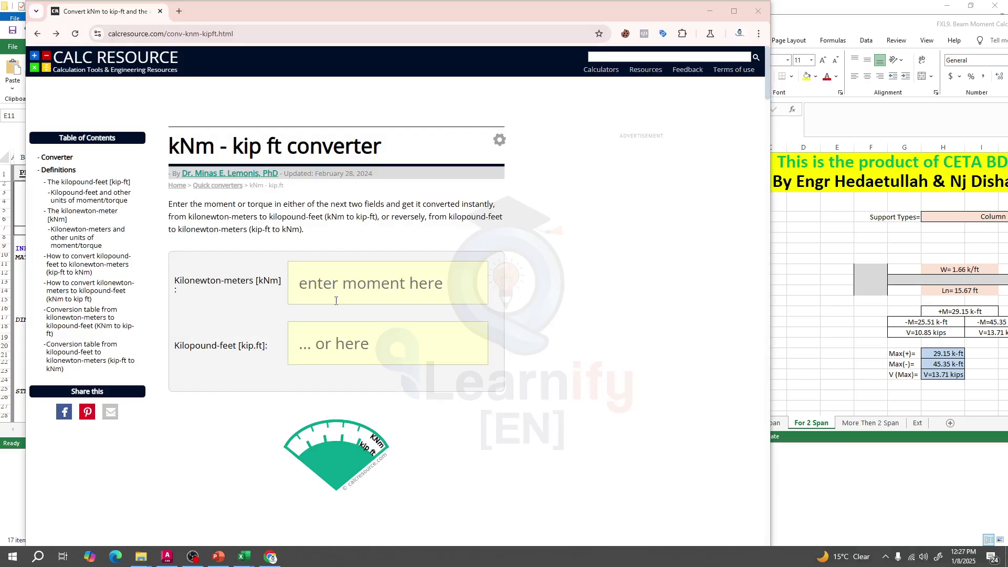
Convert the 45.35 kip-ft moment to 61.4863 kNm in the converter and copy the result.
left_click(328, 341)
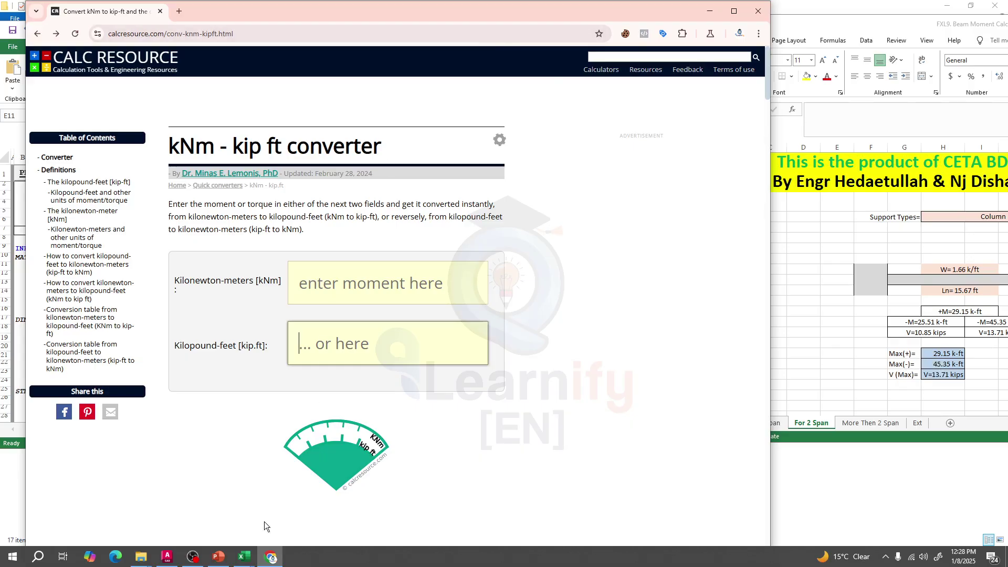
left_click(245, 552)
left_click(327, 524)
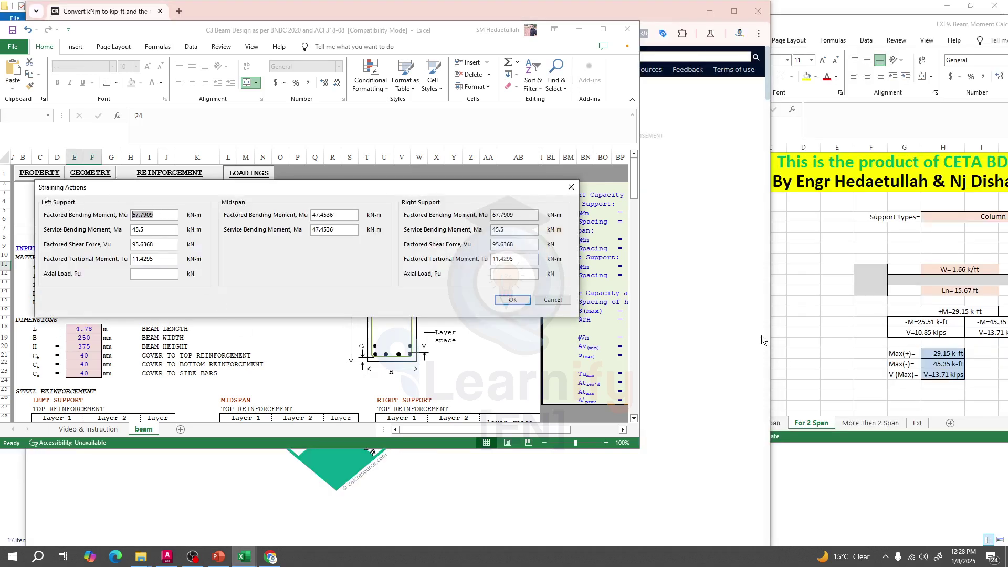
left_click(434, 496)
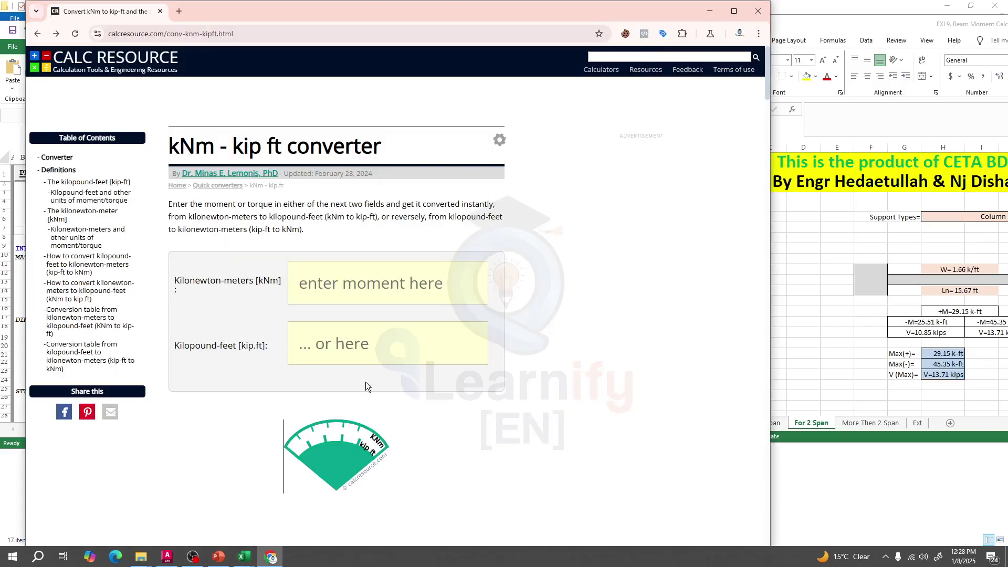
left_click(362, 350)
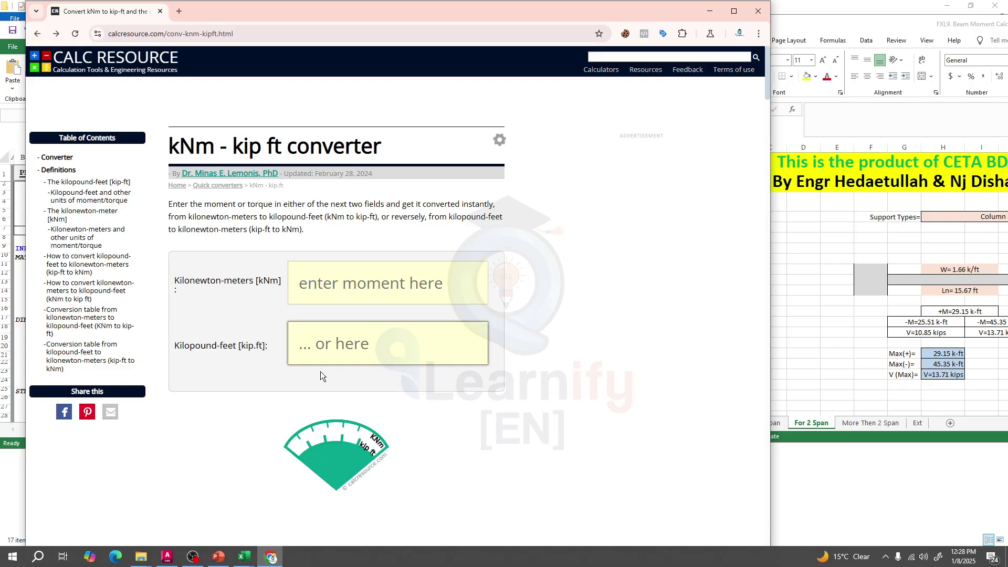
type("45.35")
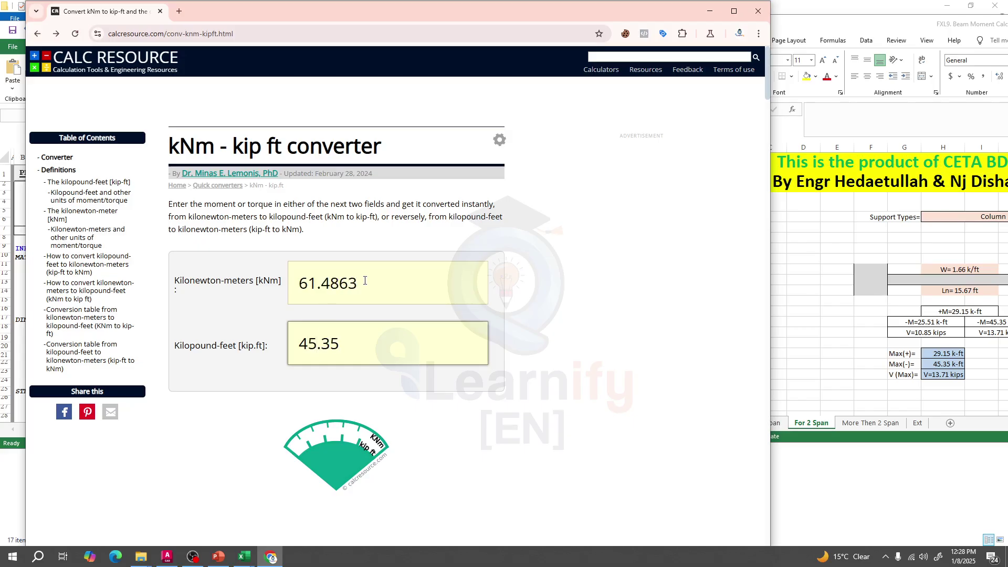
left_click_drag(364, 280, 264, 279)
key("ctrl+c")
right_click(312, 284)
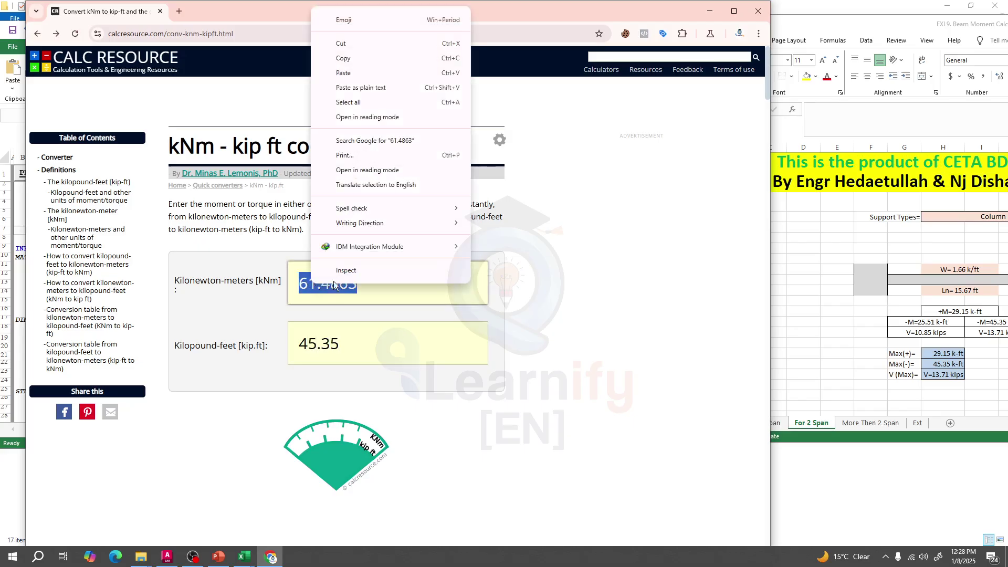
left_click(356, 61)
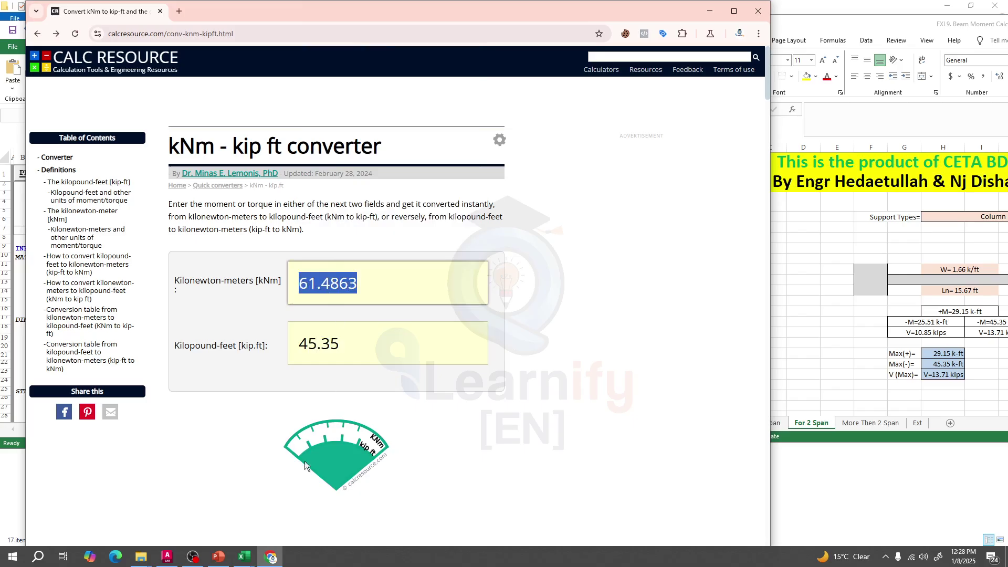
Paste 61.4863 kN-m as the factored moment Mu at the left and right supports.
mouse_move(244, 557)
left_click(341, 508)
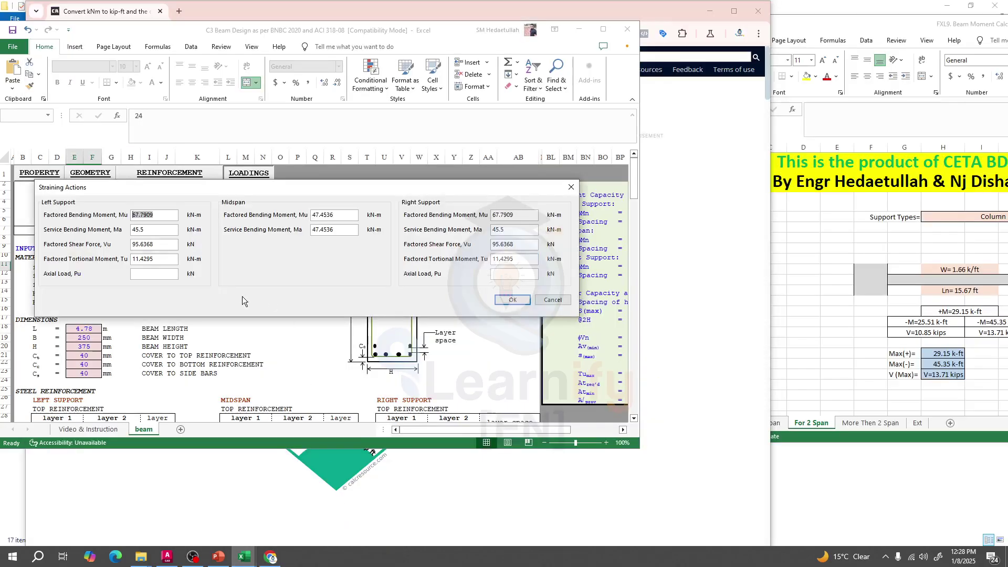
right_click(140, 213)
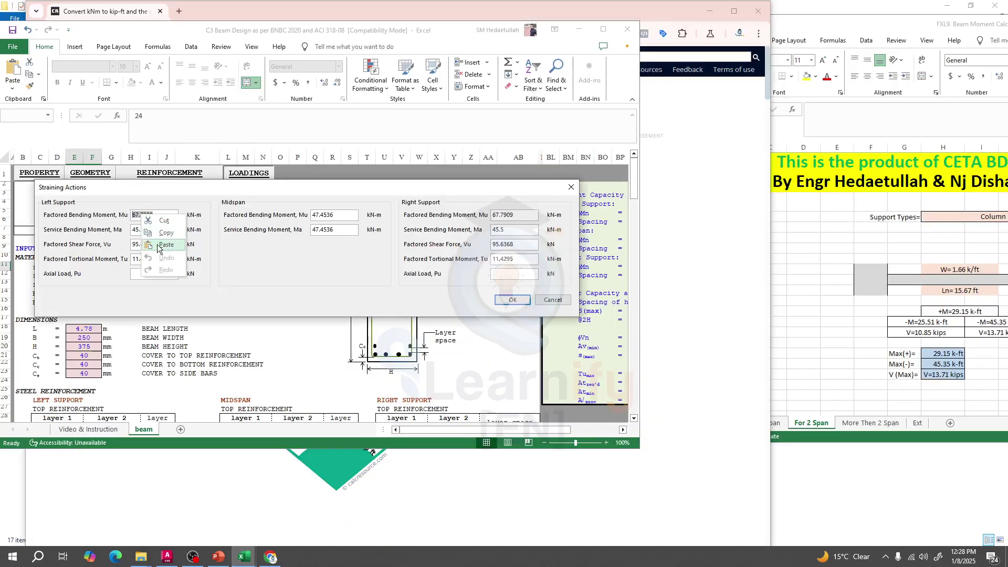
left_click(158, 247)
left_click_drag(514, 215, 479, 218)
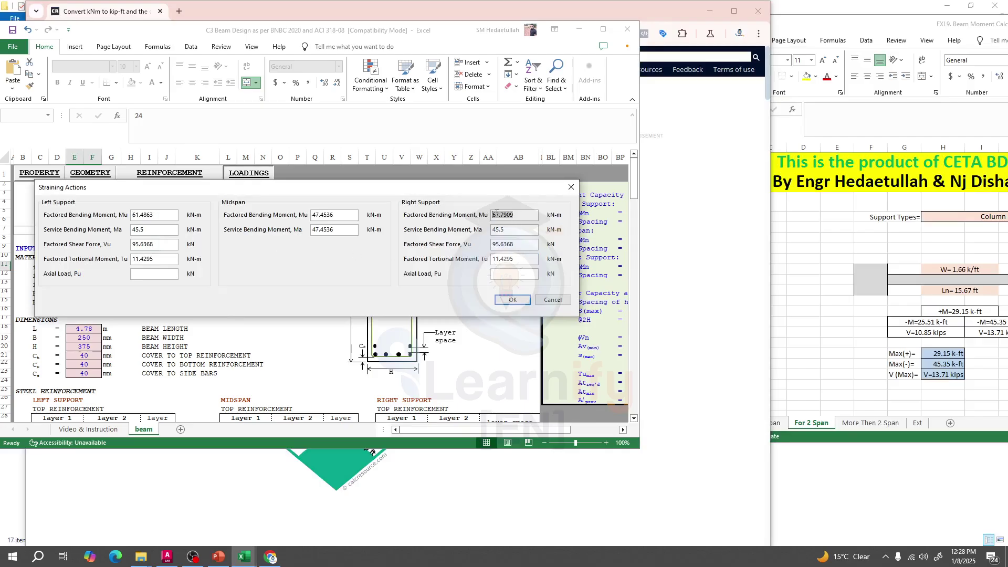
right_click(497, 215)
left_click(516, 243)
Paste 61.4863 kN-m as the service moment Ma at both supports, replacing 45.5.
left_click_drag(160, 229, 135, 225)
right_click(140, 232)
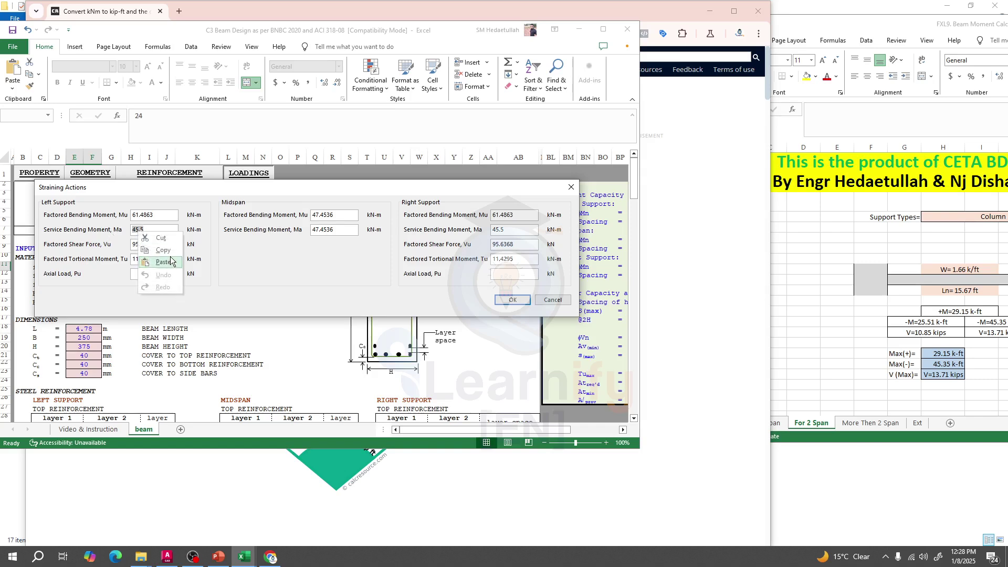
left_click(158, 267)
left_click_drag(524, 227, 458, 231)
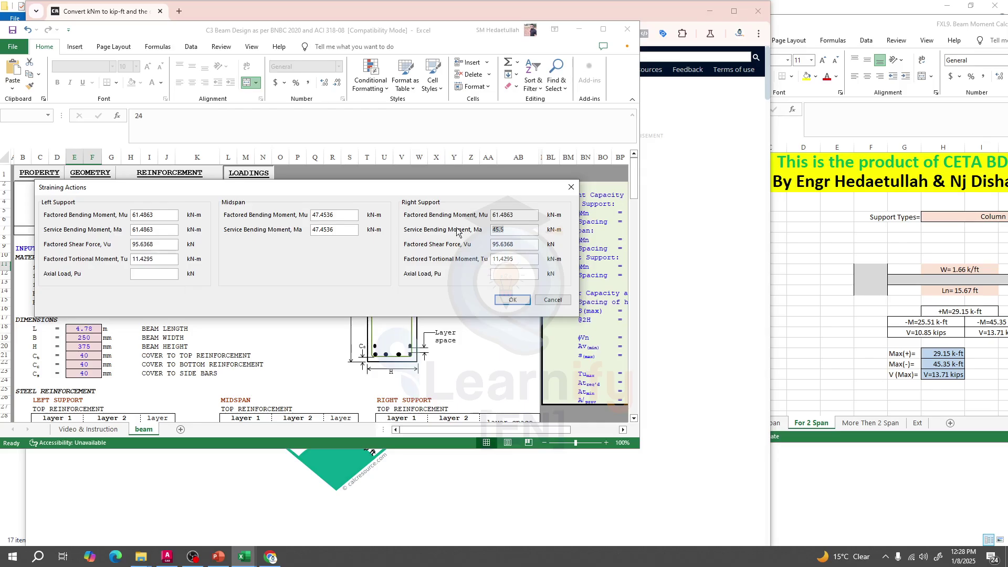
right_click(495, 226)
left_click(511, 261)
Convert 29.15 kip-ft to 39.5221 kNm in CalcResource and copy the kNm result.
left_click(399, 480)
double_click(371, 360)
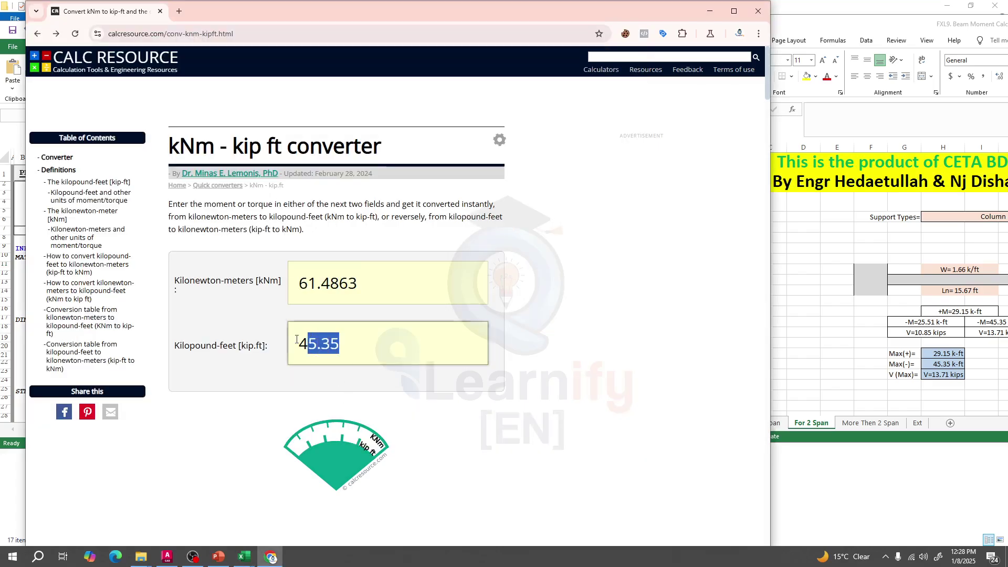
type("29.")
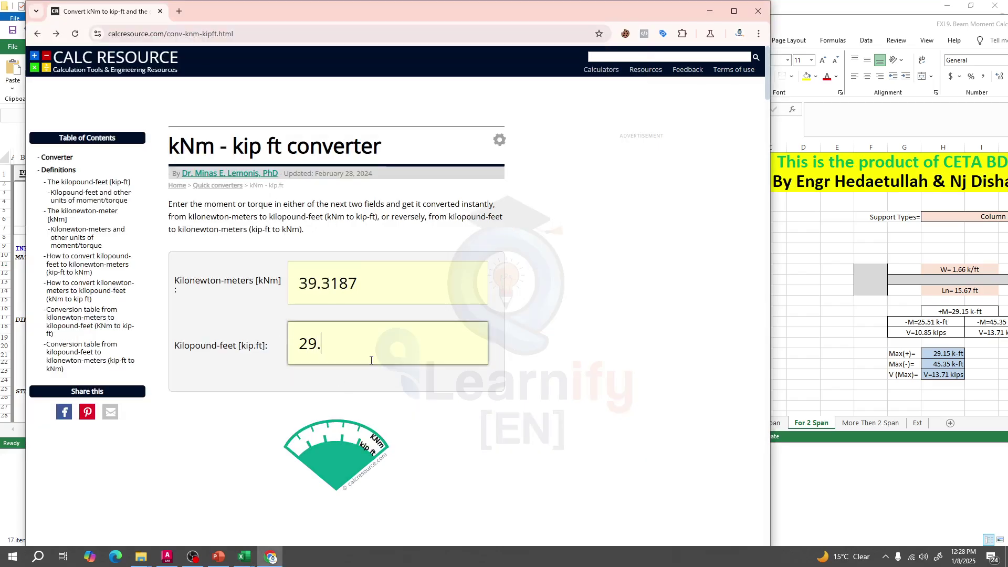
type("15")
left_click_drag(305, 284, 393, 281)
key("ctrl+c")
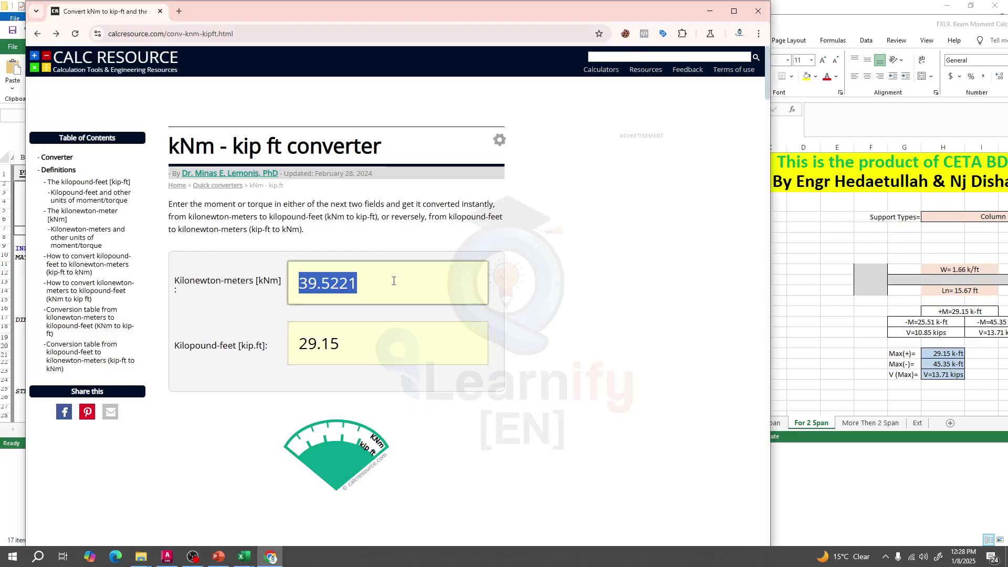
right_click(351, 283)
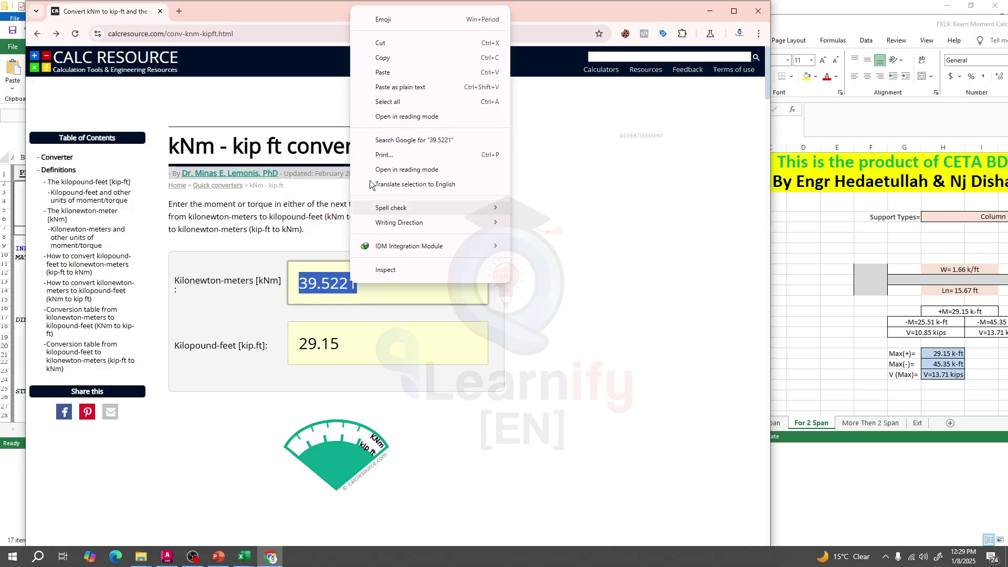
left_click(388, 62)
mouse_move(244, 557)
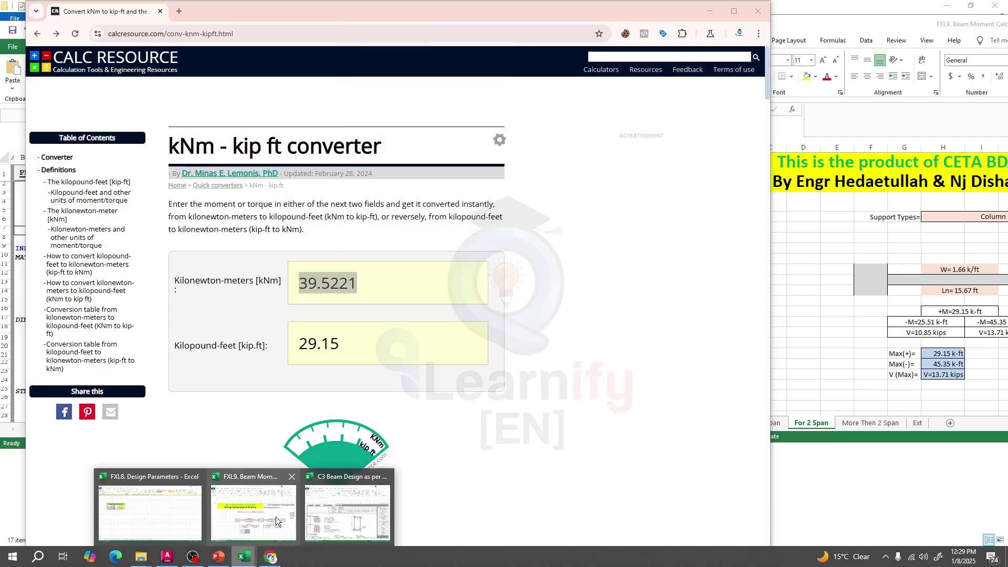
left_click(330, 544)
Paste 39.5221 kN-m into the midspan factored moment Mu and service moment Ma.
left_click_drag(365, 226, 324, 229)
right_click(334, 225)
left_click(340, 242)
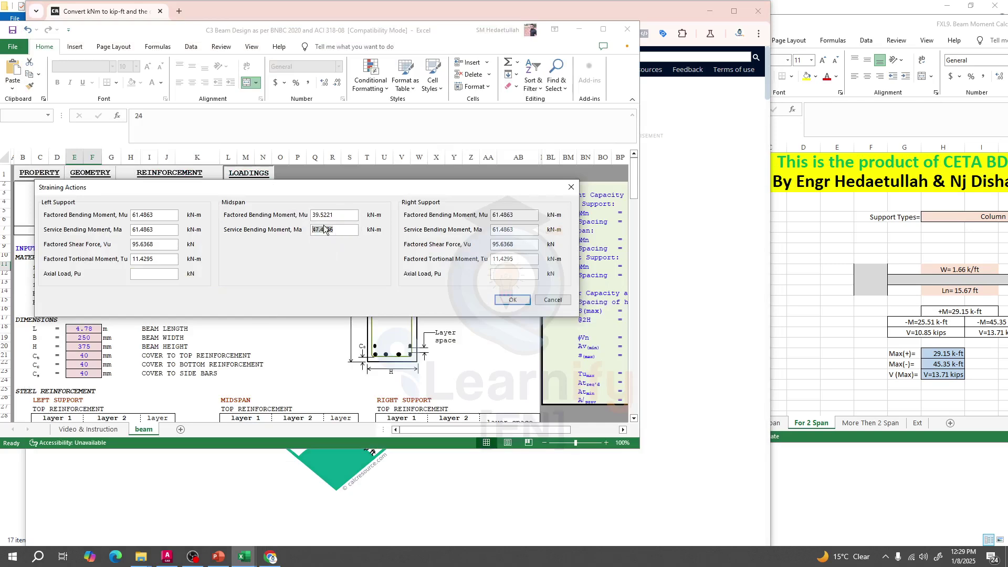
right_click(325, 229)
left_click(340, 270)
double_click(161, 247)
Load the convertunits.com kip-to-kN converter page in a new browser tab.
left_click(269, 551)
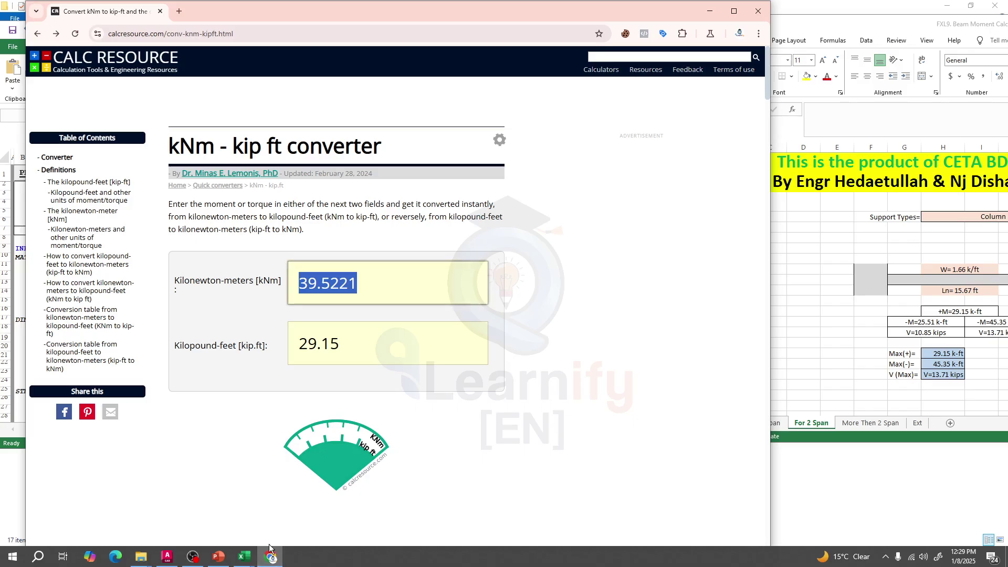
left_click(179, 10)
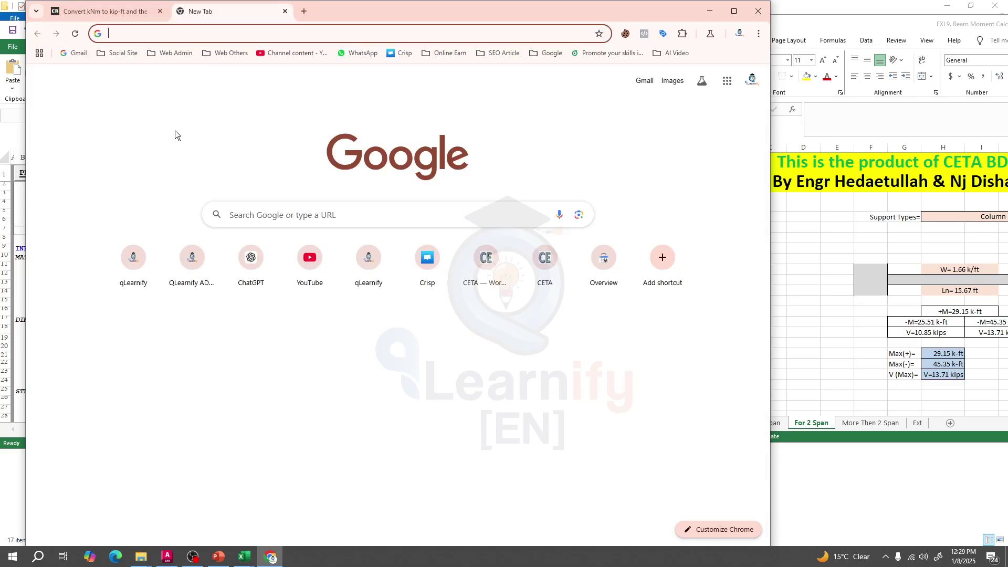
type("convertunits.com/from/kip/to/kN#:~:text=How%20many%20kip%20in%201,converting%20between%20kip%20and%20kilonewton.")
key("Return")
Convert 13.71 kip to 60.985118136 kN on the ConvertUnits page.
left_click(206, 205)
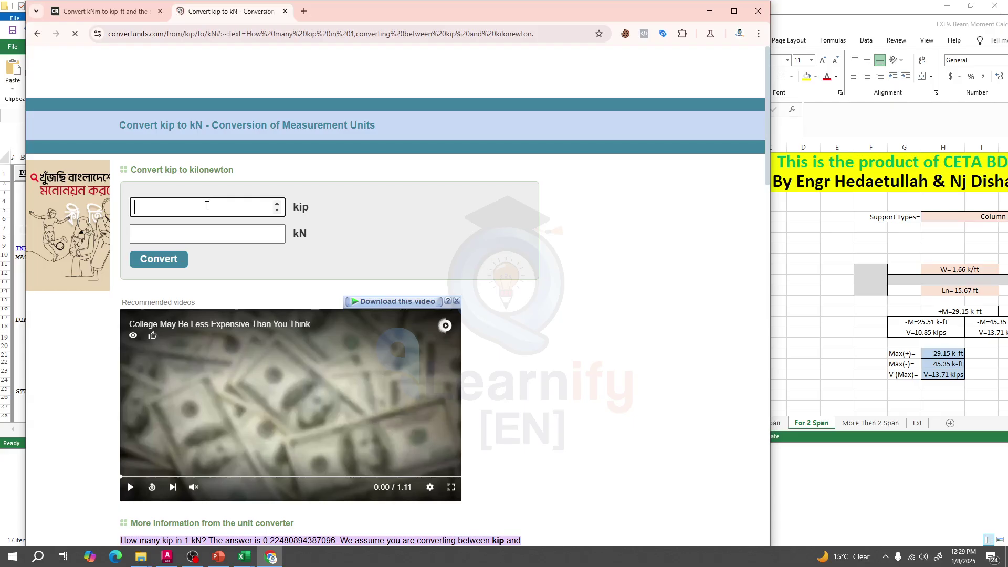
type("13.71")
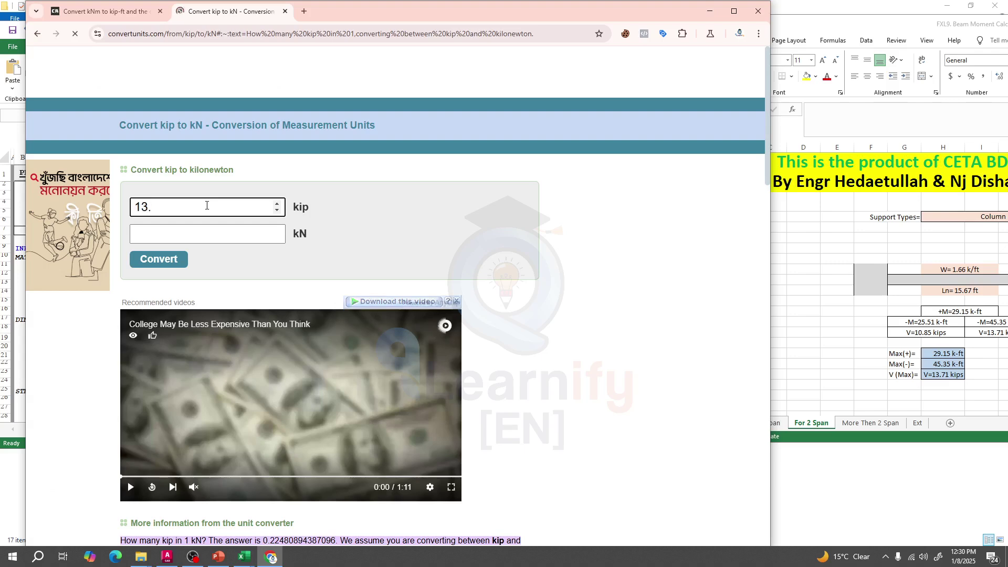
left_click(159, 258)
left_click_drag(135, 234, 171, 234)
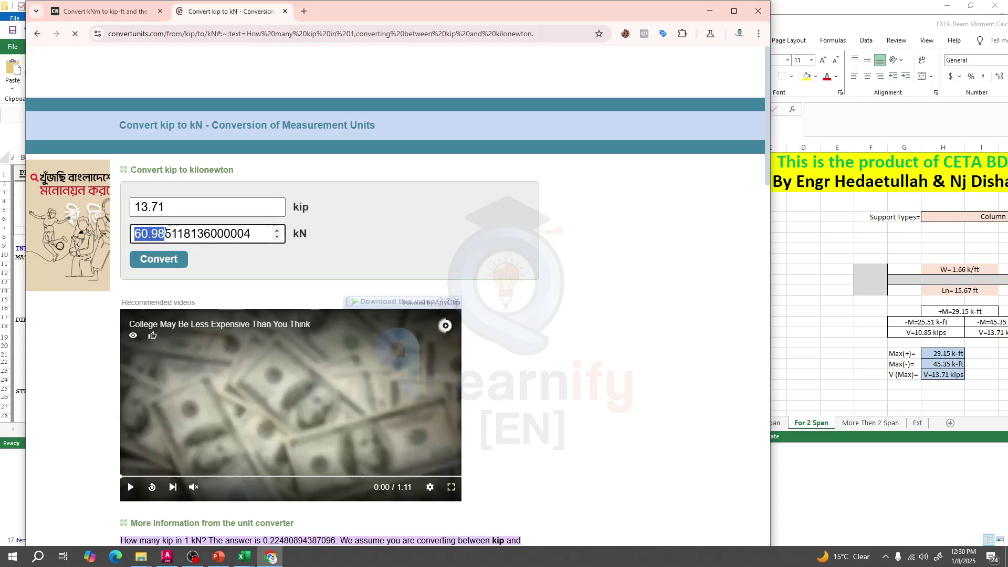
left_click(159, 234)
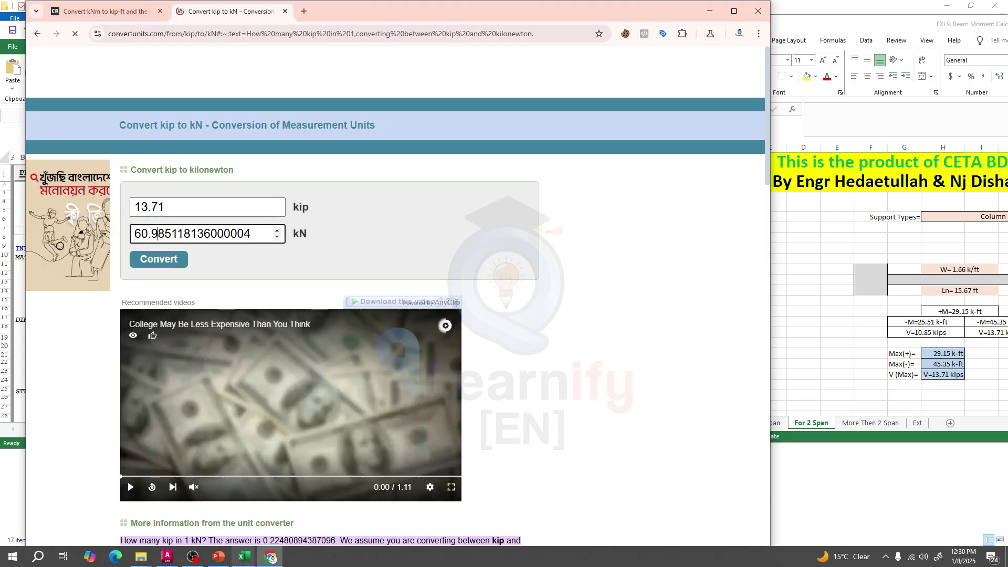
mouse_move(219, 562)
left_click(210, 531)
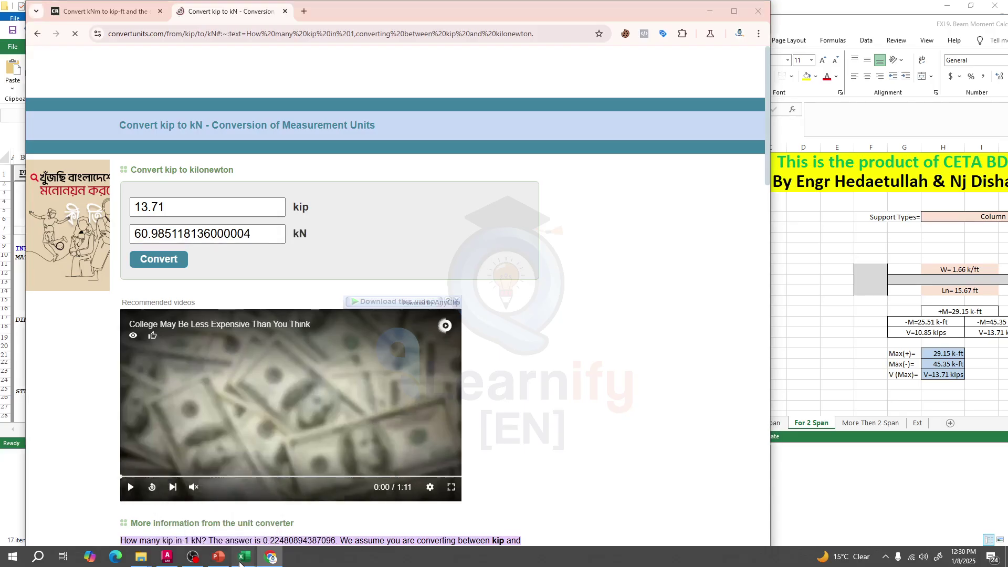
mouse_move(244, 556)
left_click(368, 511)
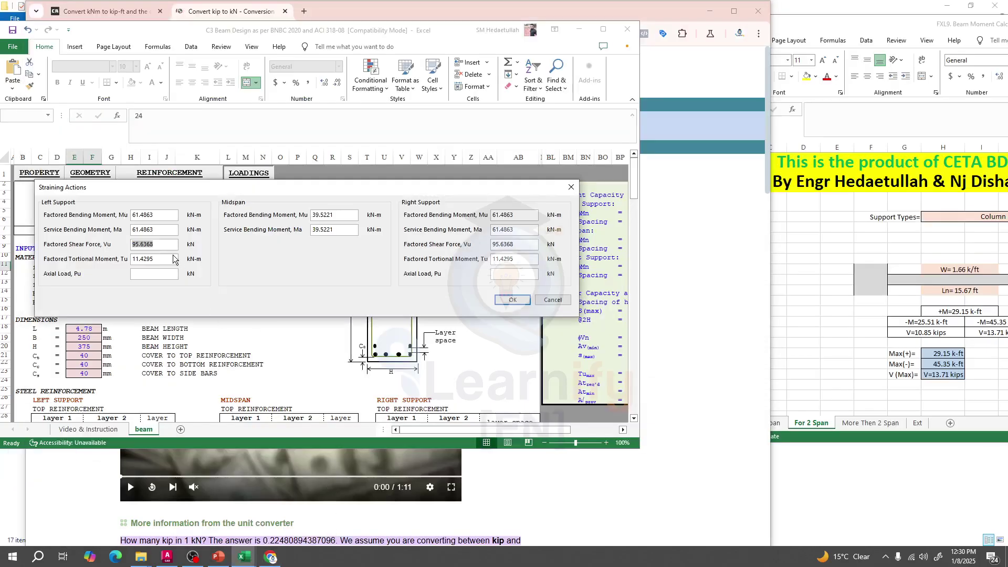
Enter 61 kN as the factored shear force Vu at the left and right supports, leaving torsion unchanged.
type("61")
left_click(524, 243)
left_click_drag(521, 244, 482, 247)
type("6")
left_click_drag(159, 261, 130, 260)
left_click(158, 260)
left_click(167, 556)
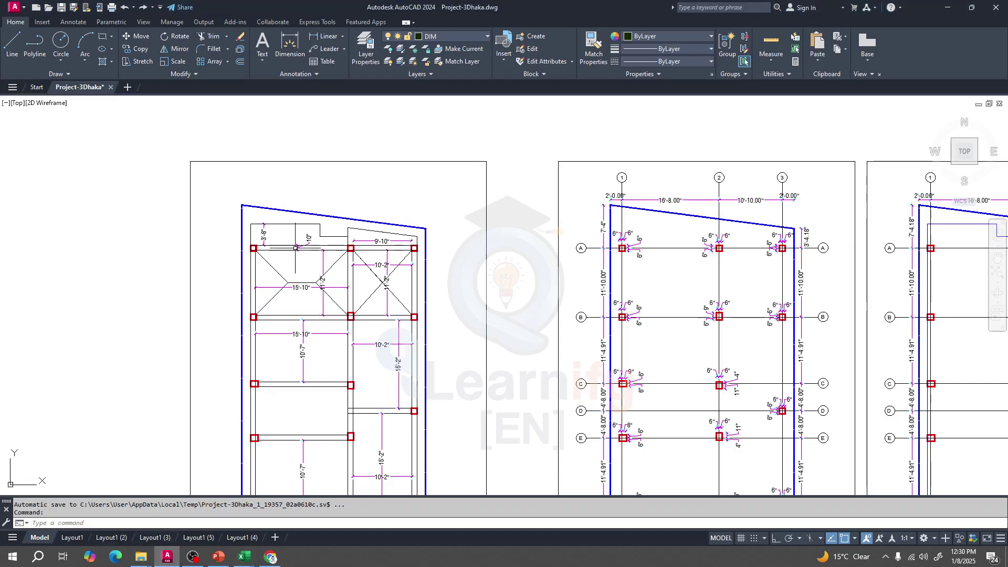
scroll(289, 247, "up", 4)
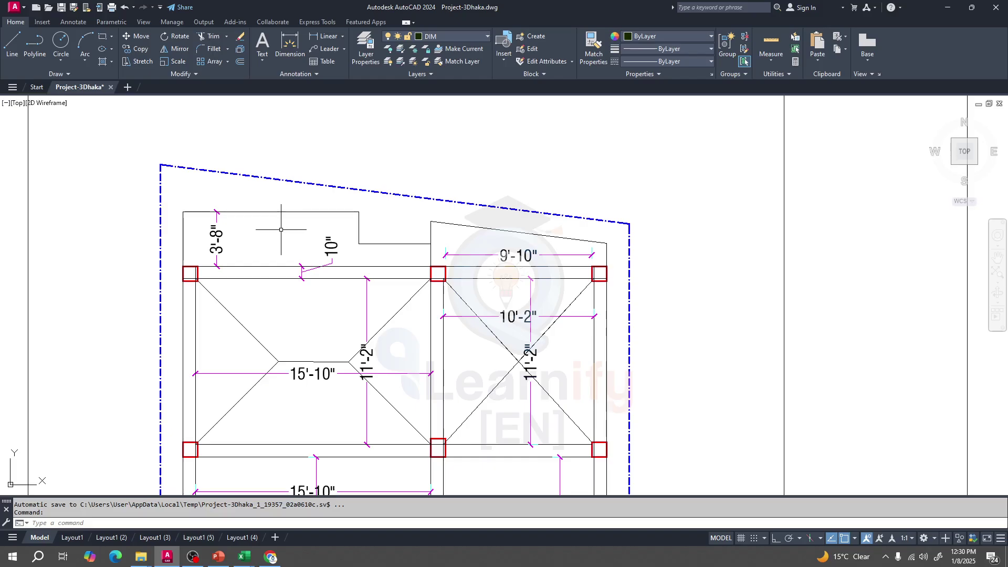
mouse_move(244, 556)
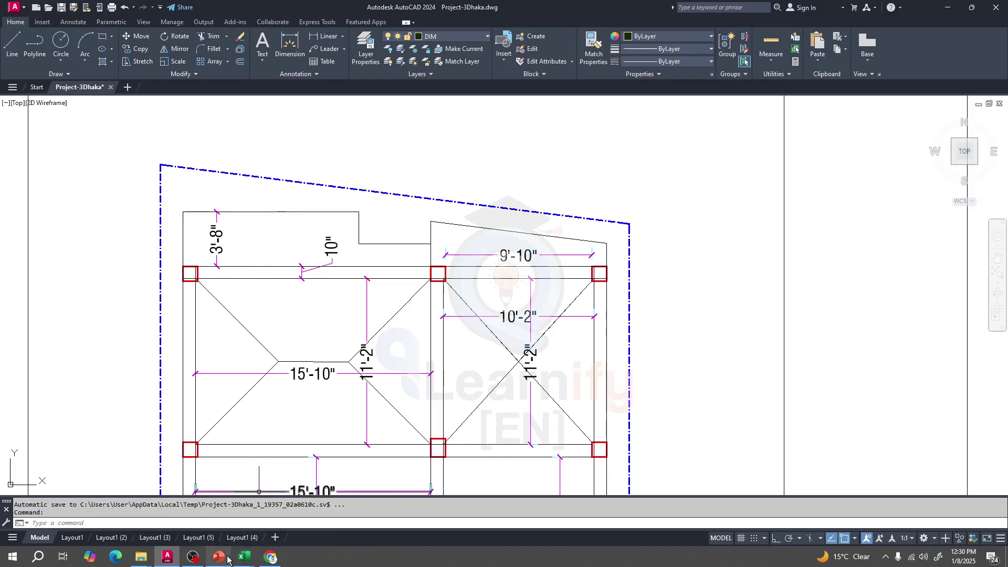
mouse_move(238, 505)
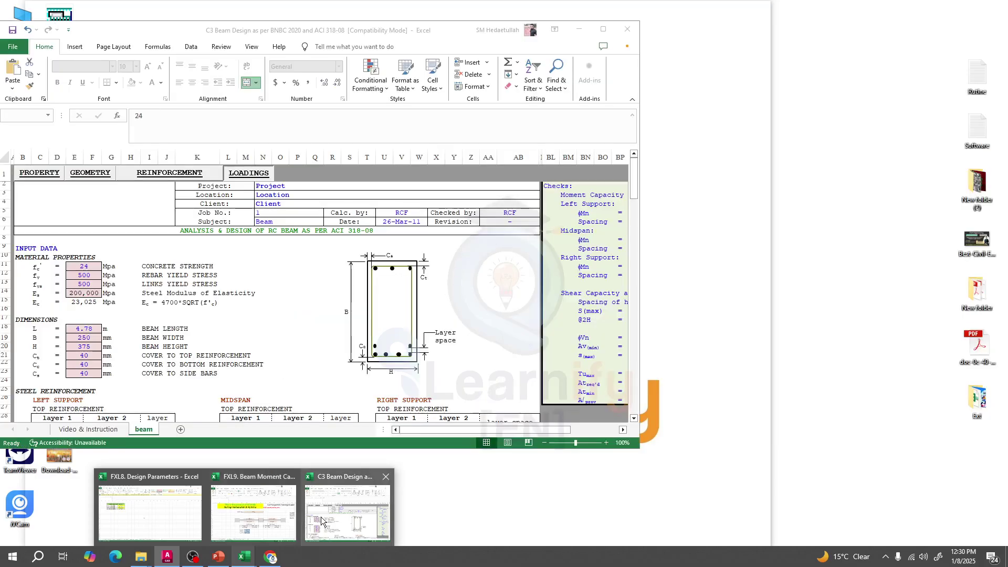
Confirm the Straining Actions with torsion and axial loads unchanged, and maximize the workbook window.
left_click(320, 516)
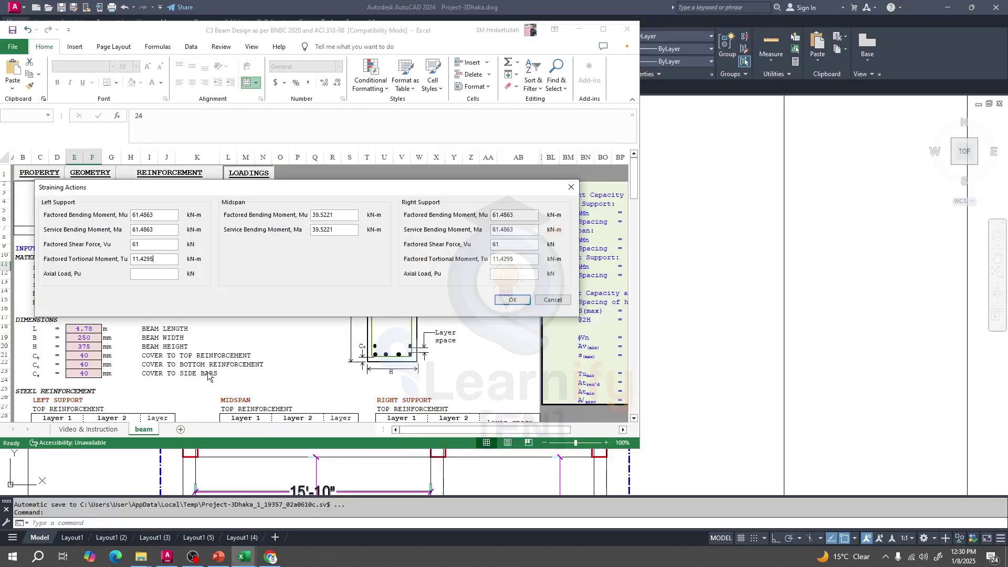
double_click(157, 259)
left_click(161, 263)
left_click(132, 275)
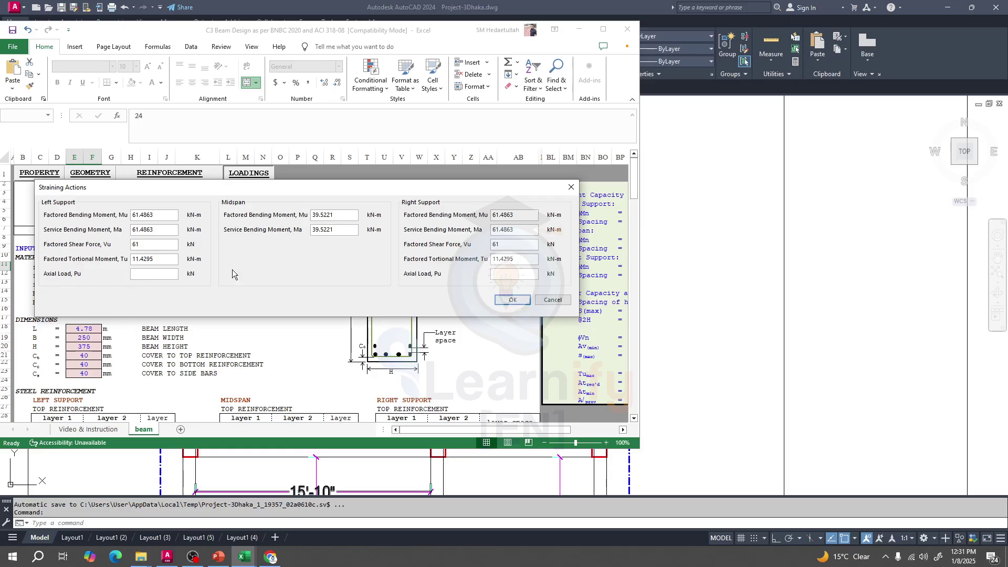
left_click(502, 278)
left_click(509, 299)
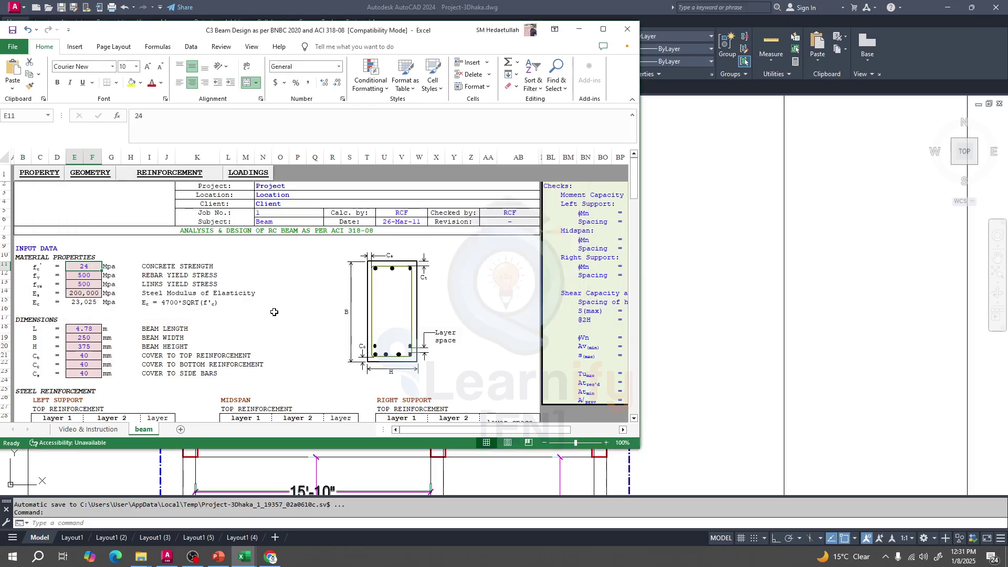
scroll(231, 307, "down", 2)
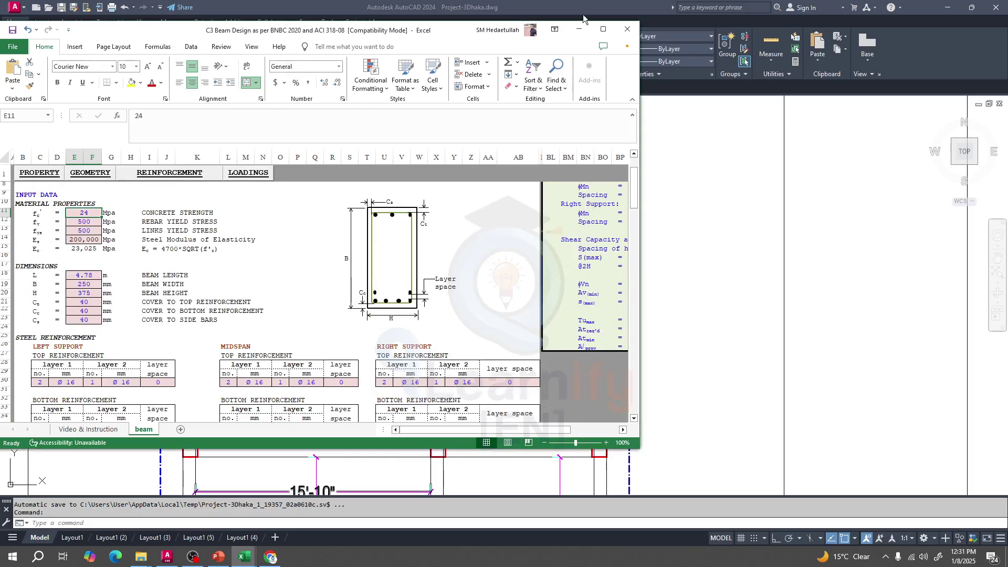
left_click(602, 35)
scroll(672, 354, "up", 2)
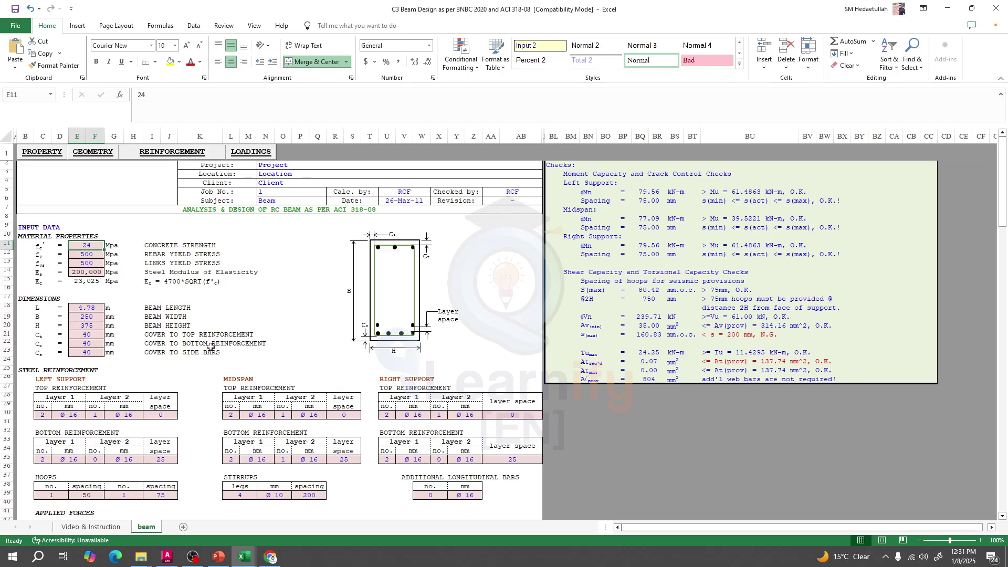
Open the Steel Reinforcements form, move it aside, and review the Layer 2 top bar counts.
left_click(180, 153)
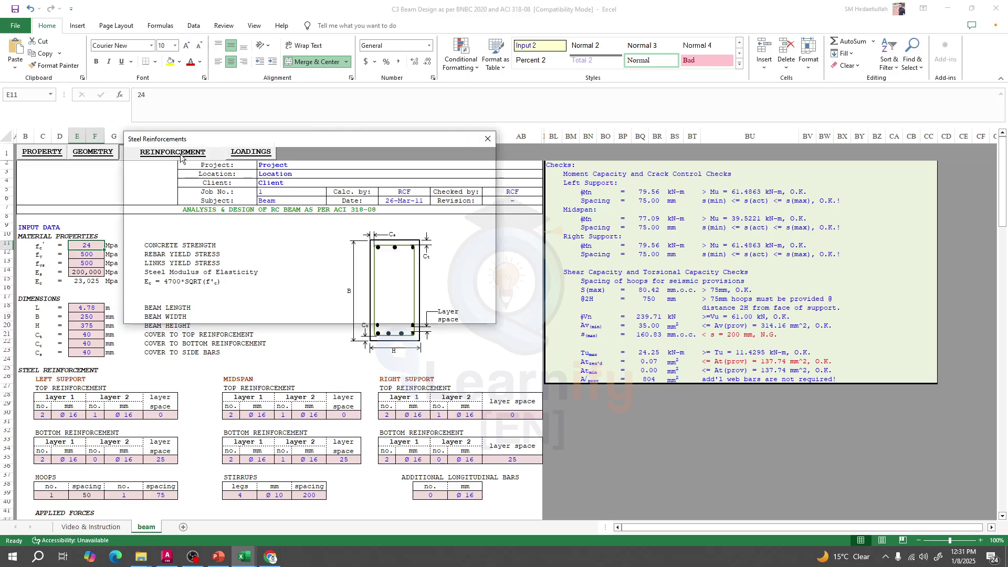
left_click_drag(245, 140, 219, 134)
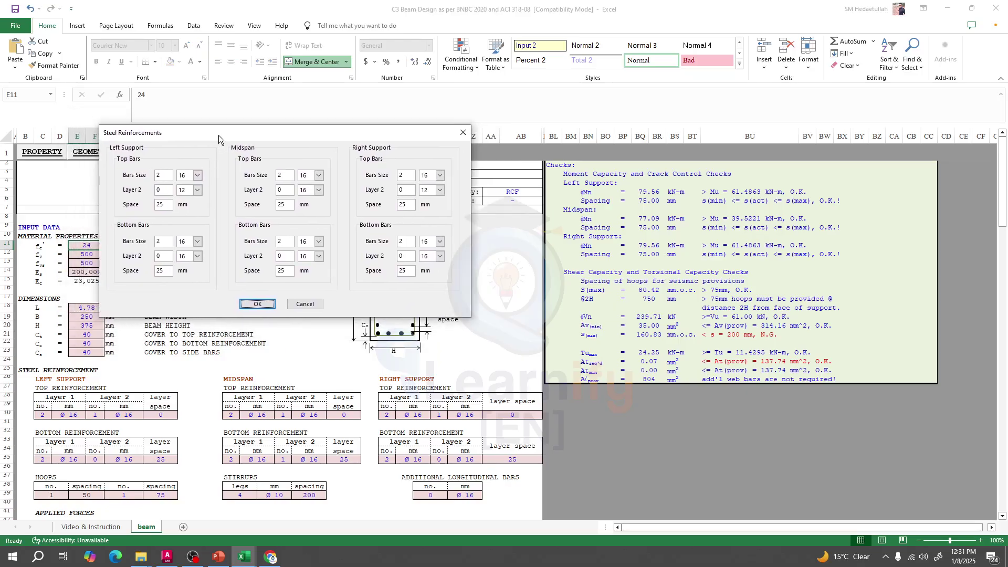
left_click(159, 191)
left_click(279, 190)
left_click(404, 188)
double_click(167, 176)
Keep Ø16 top bars with Layer 2 at 0 and 25 mm spacing, and apply to the sheet.
left_click(193, 175)
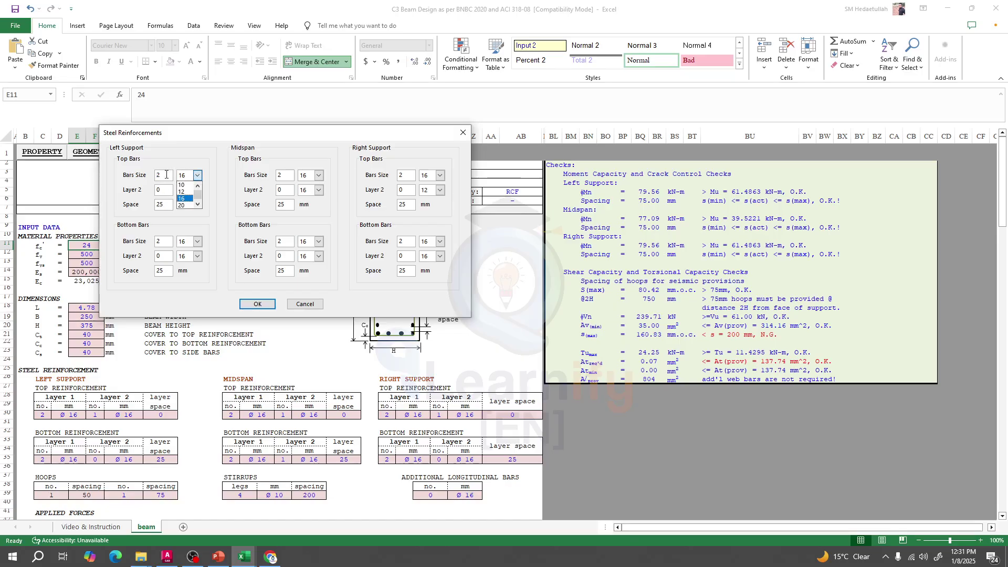
left_click(125, 176)
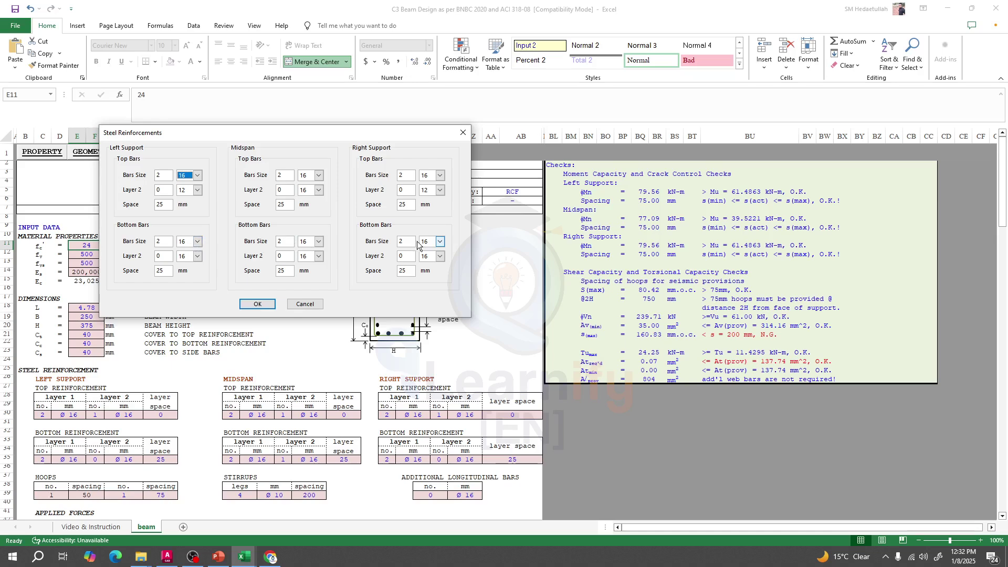
double_click(166, 204)
left_click(156, 190)
left_click_drag(355, 133, 354, 96)
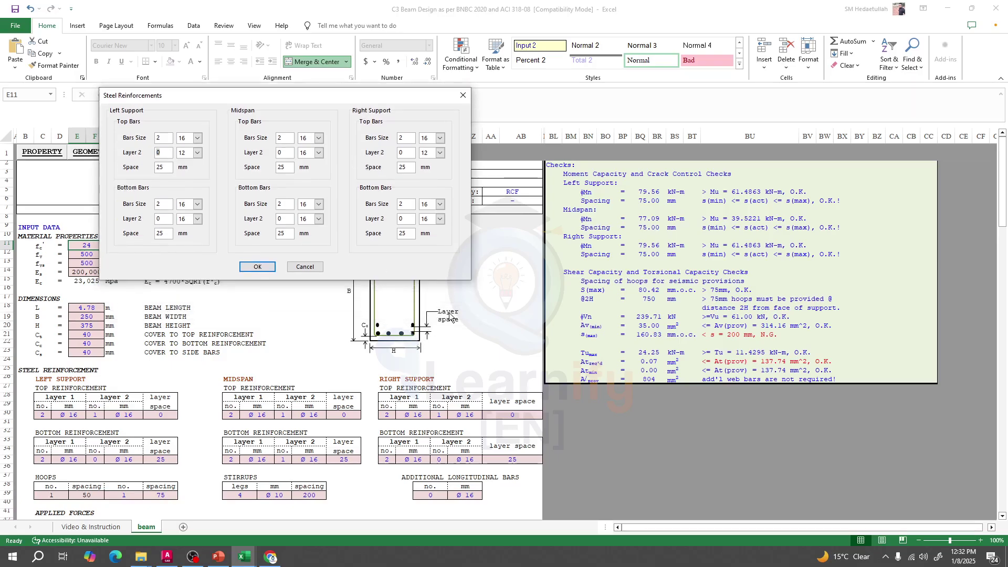
left_click_drag(167, 168, 152, 168)
left_click(170, 166)
left_click_drag(288, 166, 268, 171)
left_click_drag(413, 167, 393, 173)
double_click(163, 220)
left_click(258, 266)
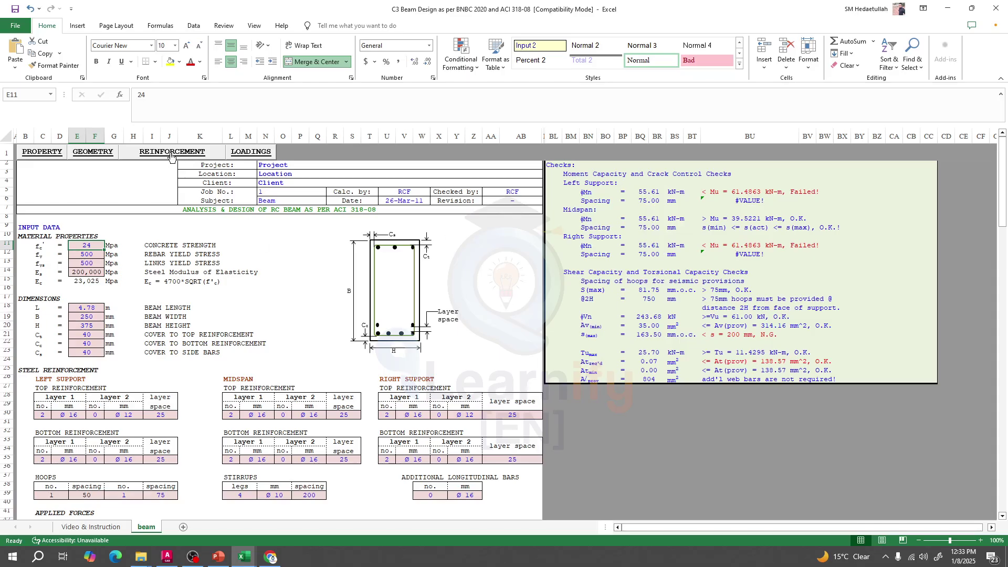
scroll(300, 365, "down", 1)
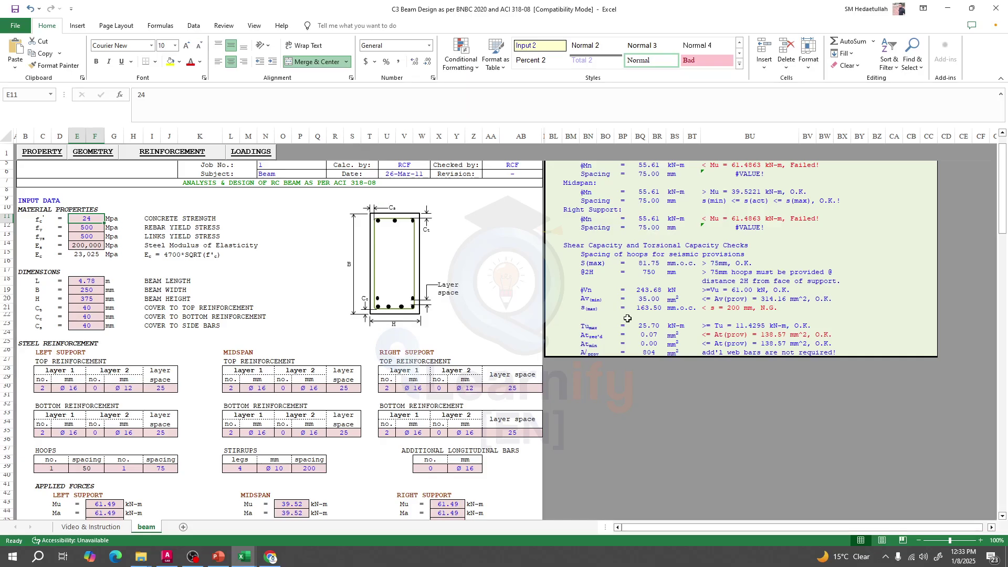
scroll(622, 310, "up", 1)
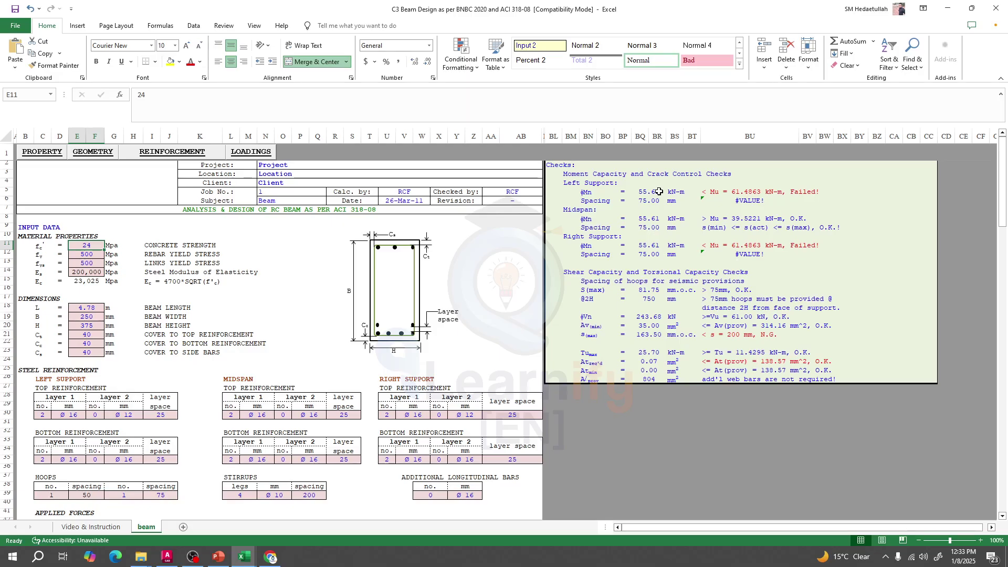
Set three Ø16 top bars at the left and right supports in the Steel Reinforcements form.
left_click(167, 153)
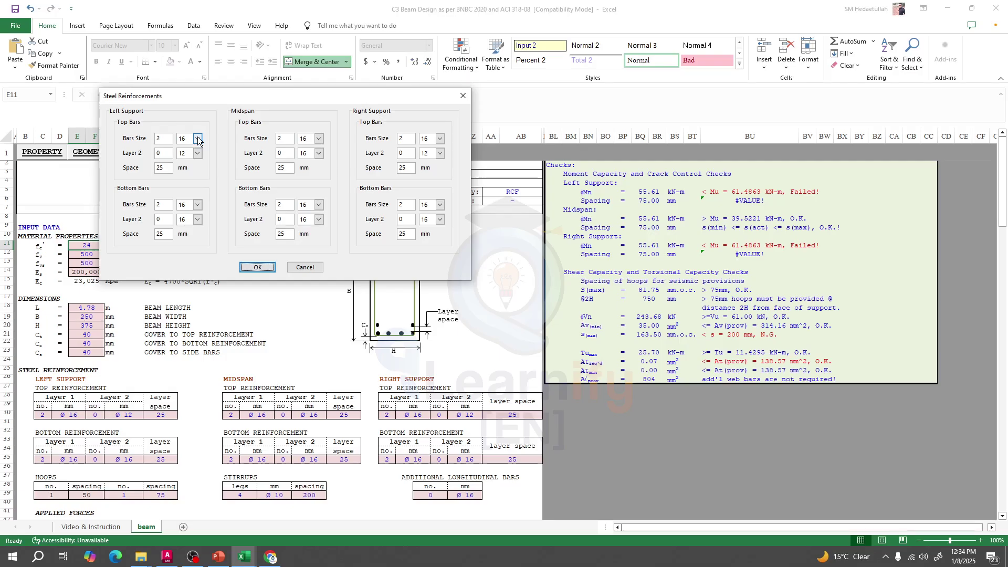
left_click(156, 140)
left_click(250, 266)
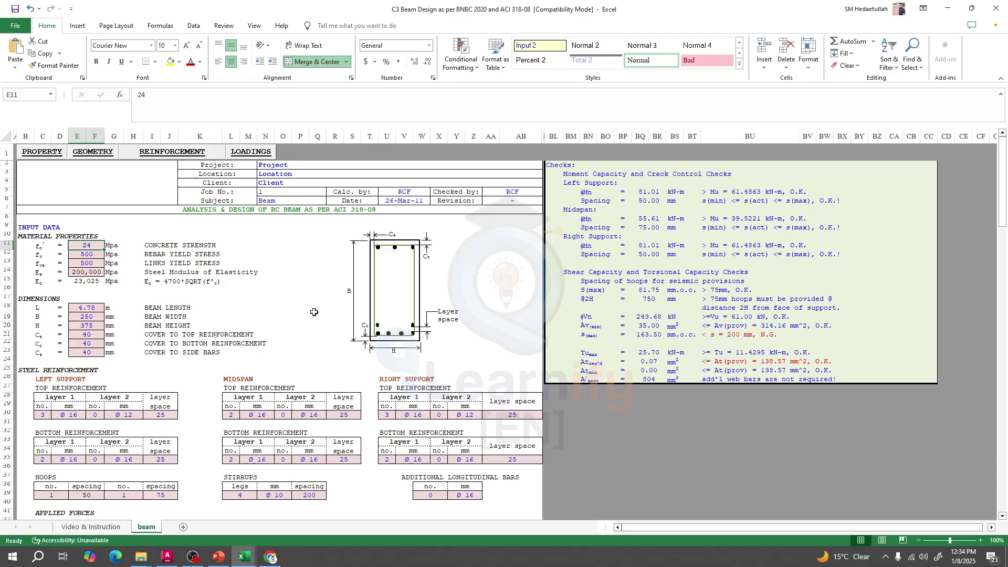
Set the stirrup legs value to 2.
scroll(274, 354, "down", 1)
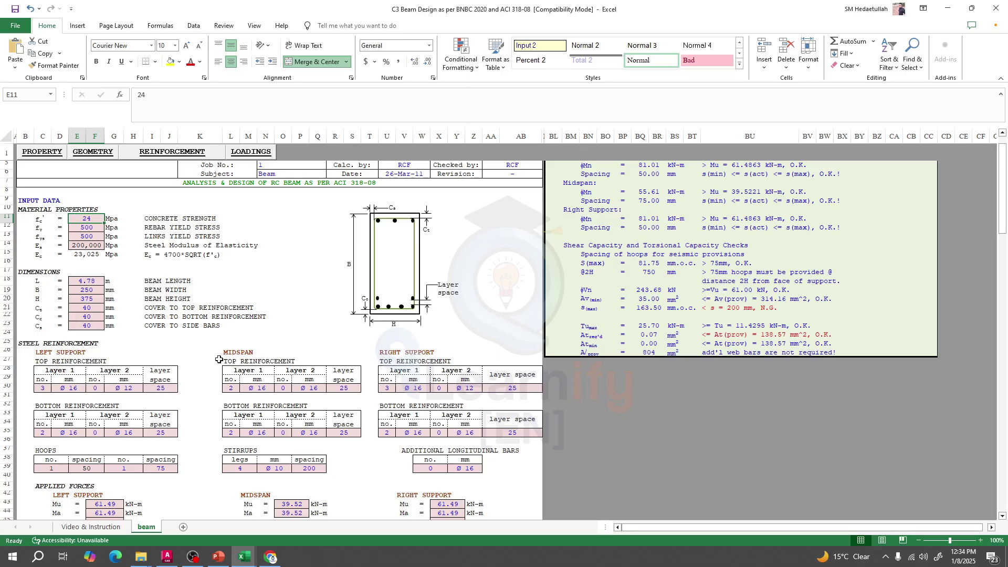
scroll(160, 386, "down", 1)
scroll(216, 429, "down", 1)
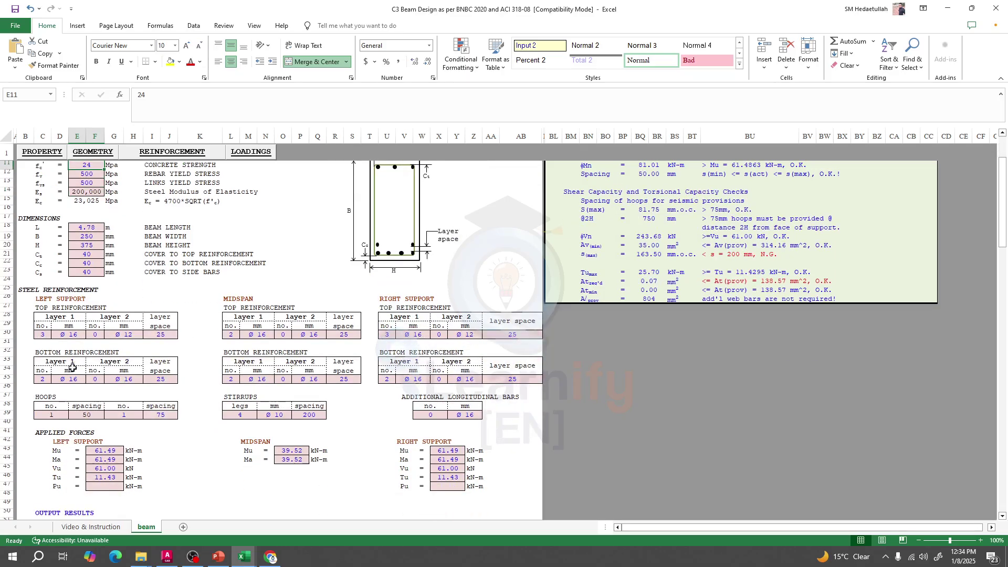
scroll(175, 428, "down", 1)
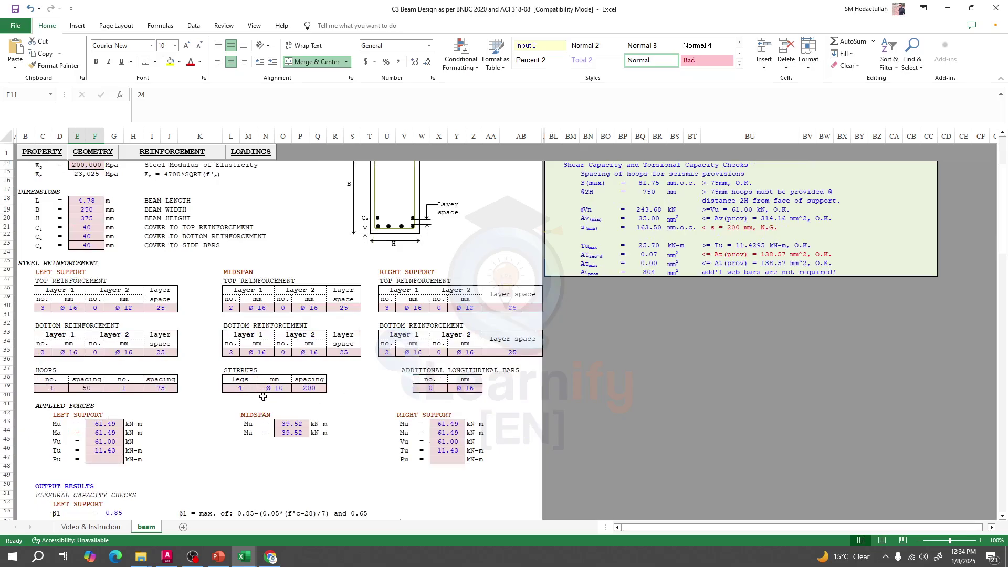
scroll(239, 416, "up", 1)
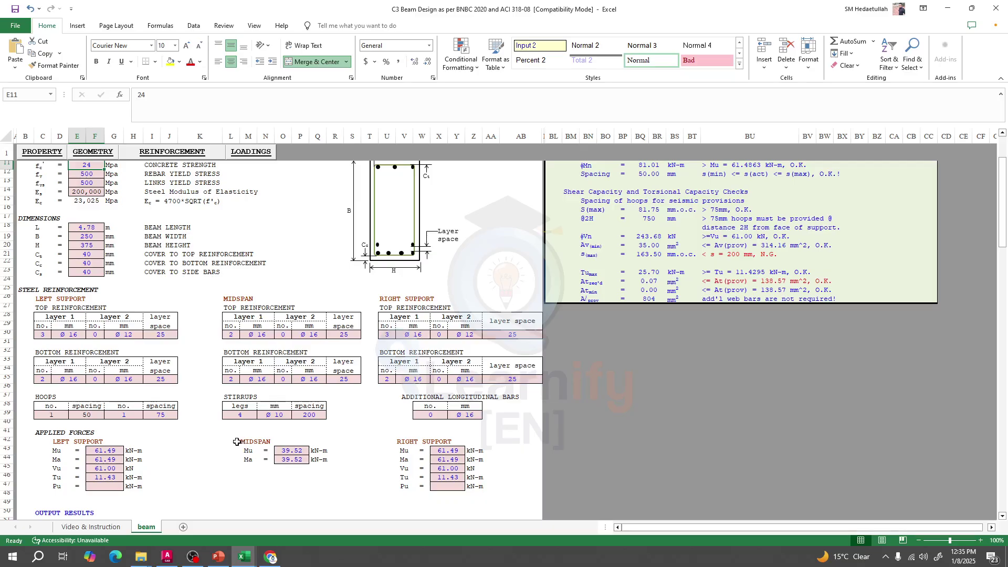
left_click(239, 419)
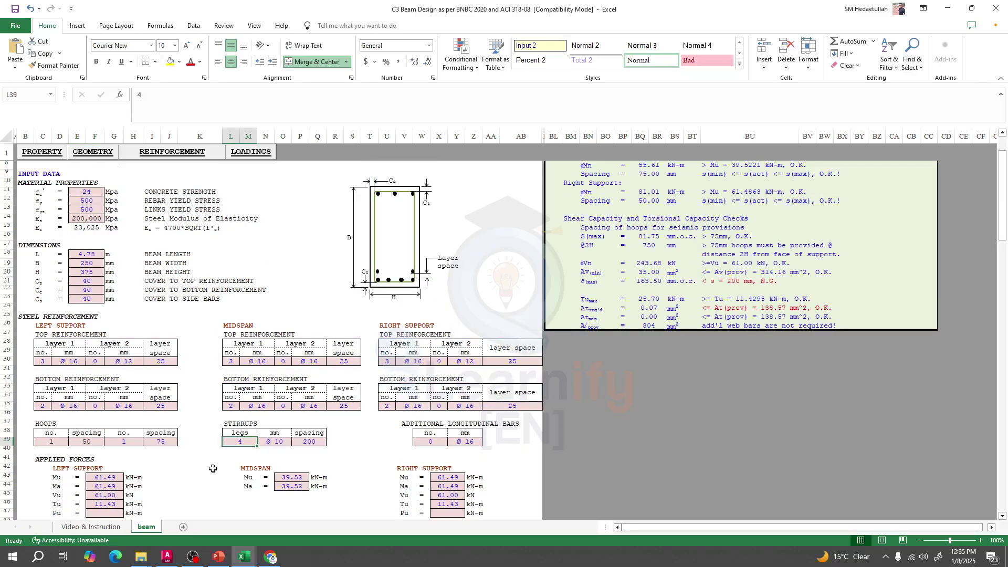
scroll(220, 462, "up", 1)
type("2")
key("Return")
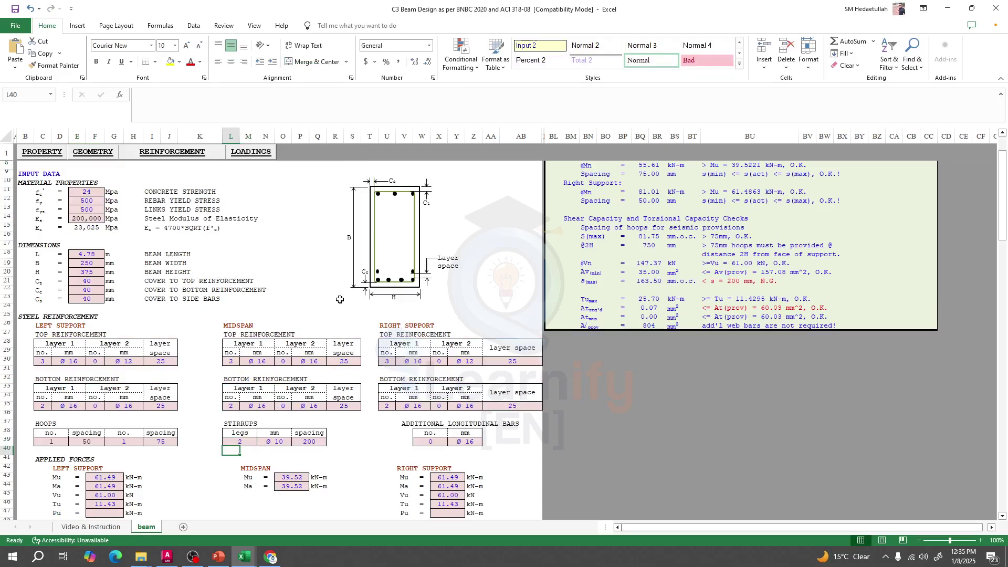
Review the hoop count and shear results, where 200 mm spacing exceeds the 163.50 mm maximum.
scroll(339, 301, "up", 1)
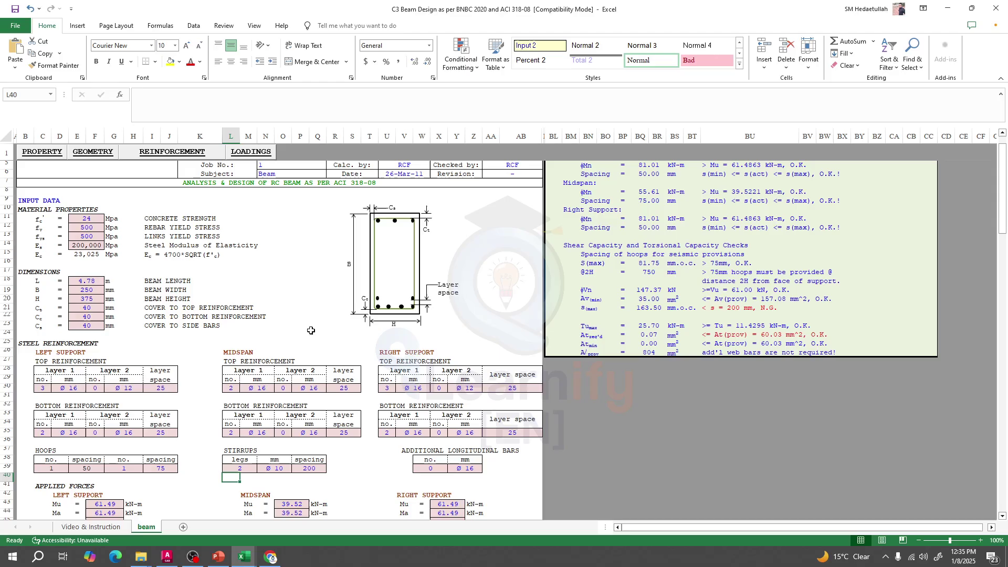
scroll(331, 372, "down", 1)
scroll(66, 428, "down", 1)
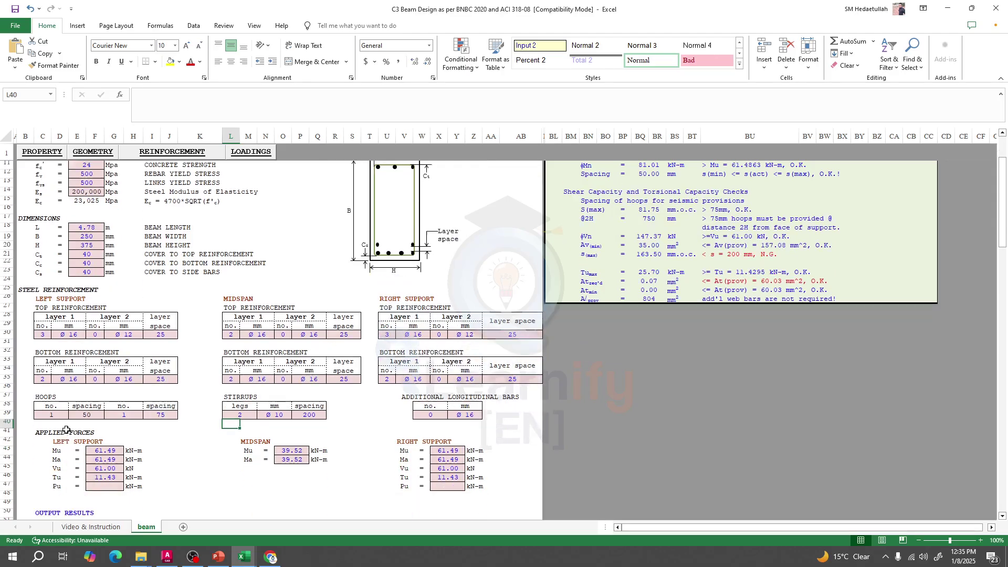
left_click(45, 415)
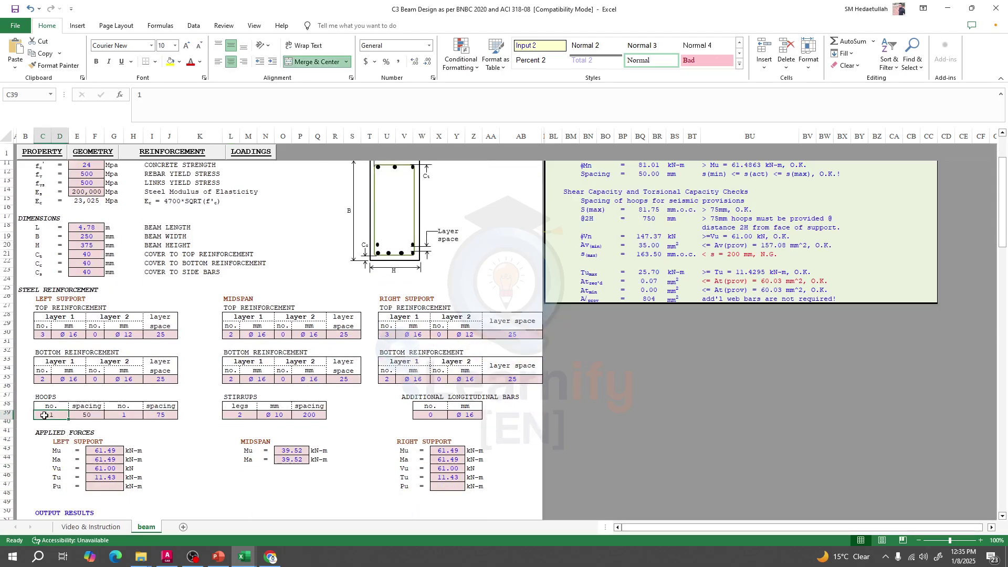
scroll(49, 425, "up", 1)
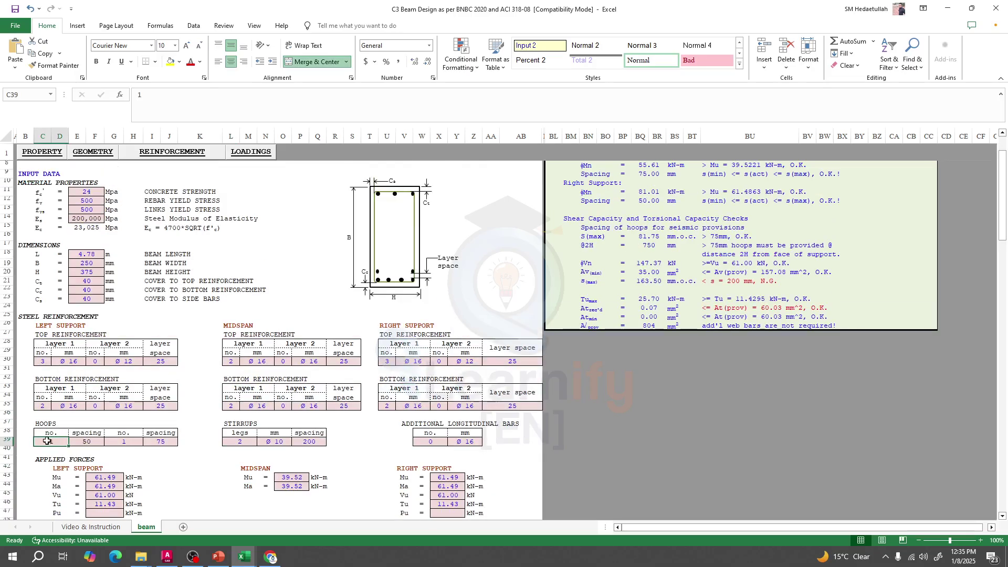
scroll(209, 479, "down", 1)
scroll(208, 472, "down", 3)
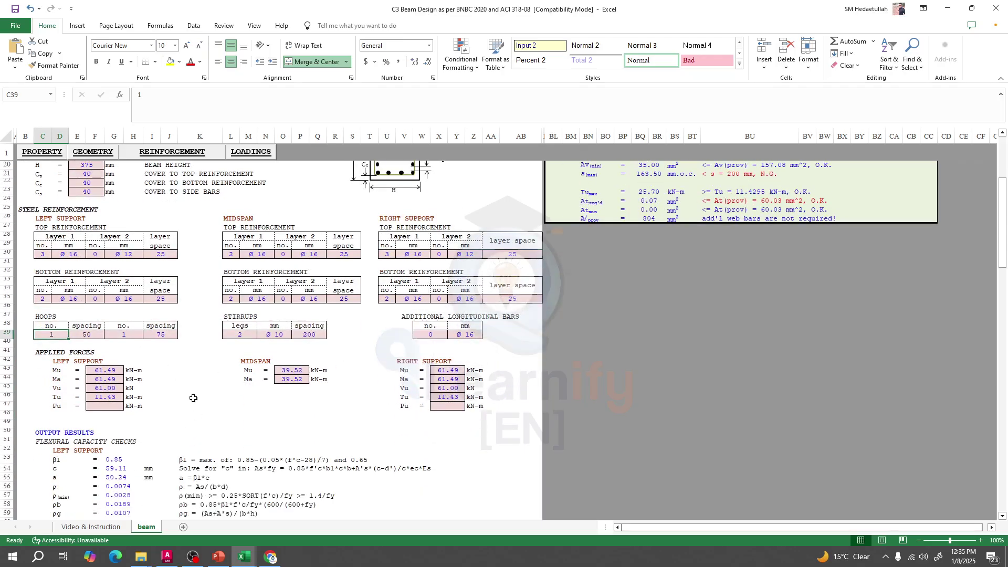
scroll(194, 398, "up", 4)
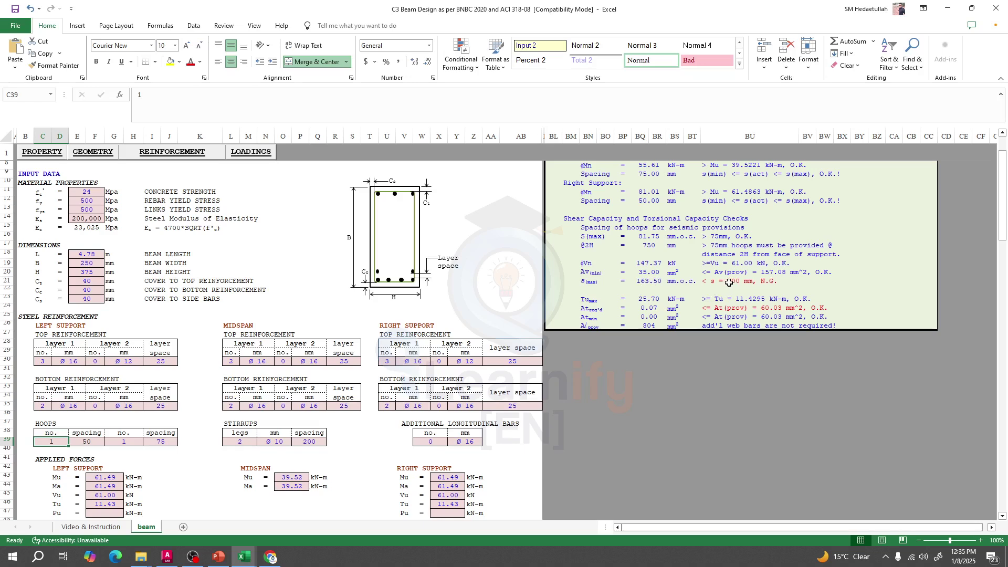
scroll(276, 410, "down", 1)
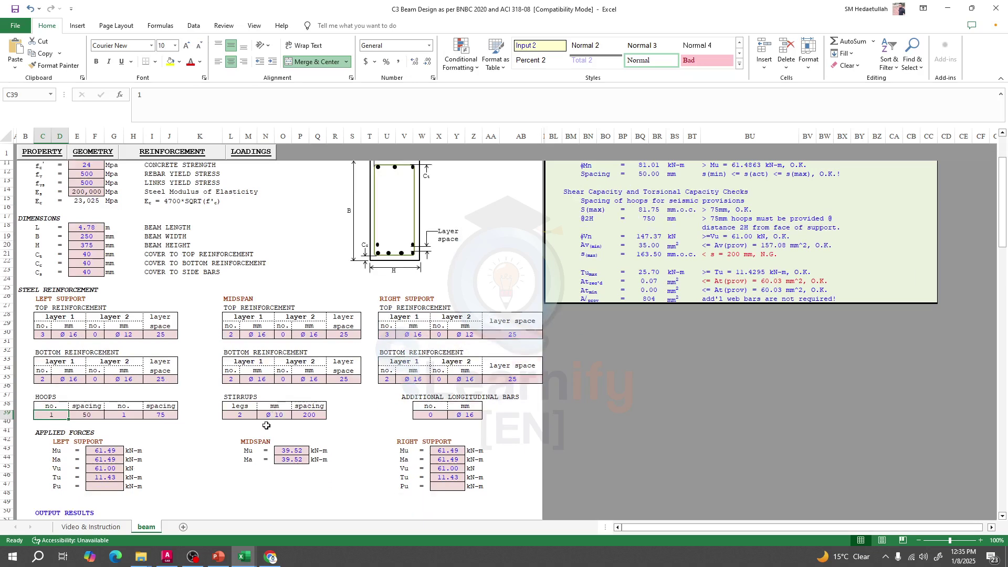
Set the stirrup spacing in P39 to 150 mm, under the 163.50 mm maximum, and confirm the torsion checks read O.K.
left_click(298, 416)
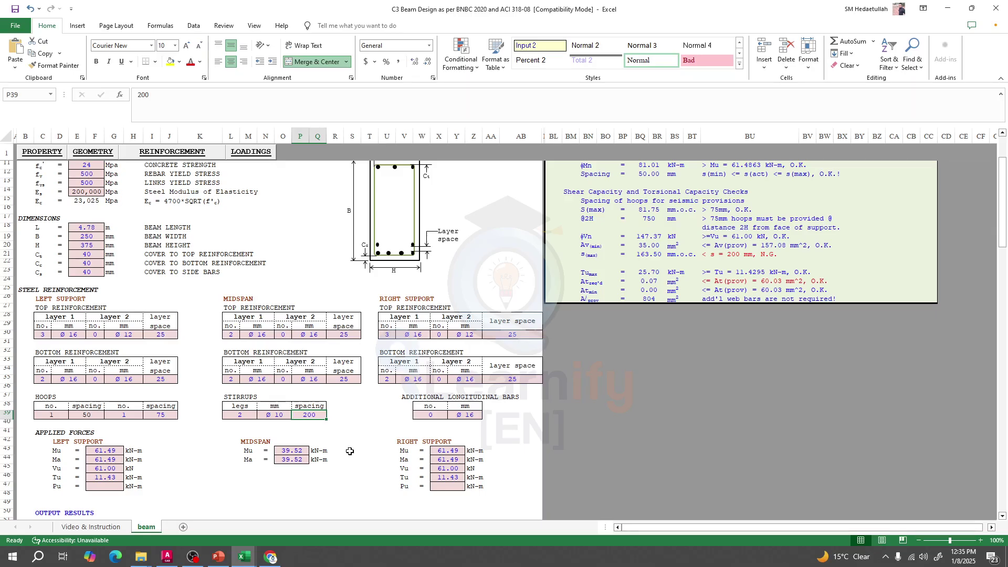
type("150")
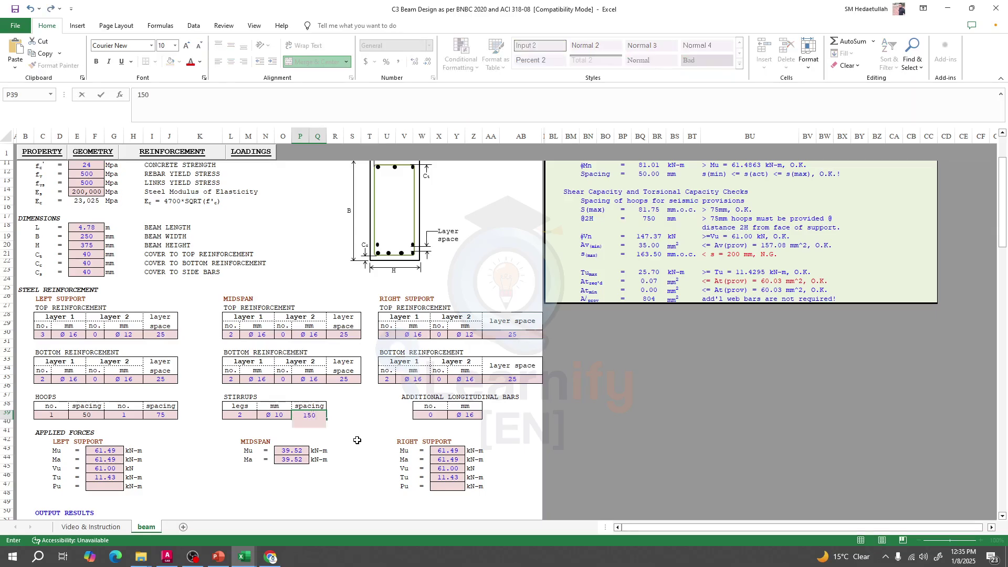
key("Return")
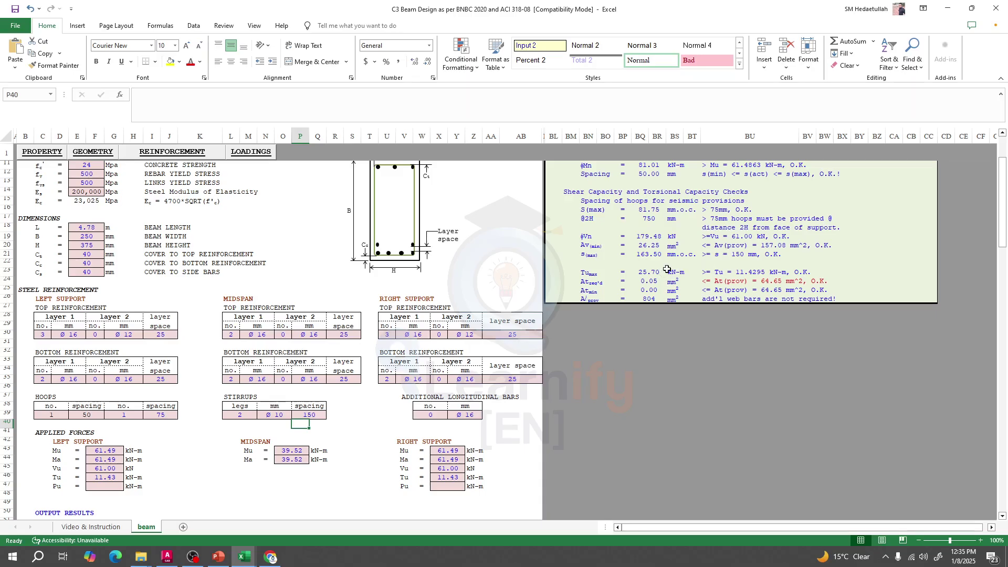
scroll(682, 258, "up", 1)
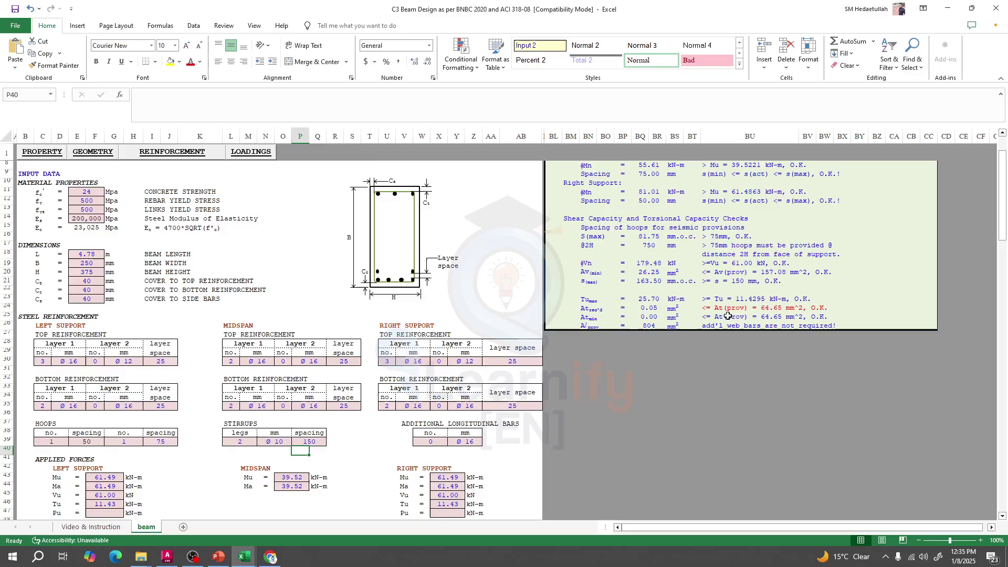
scroll(589, 337, "down", 1)
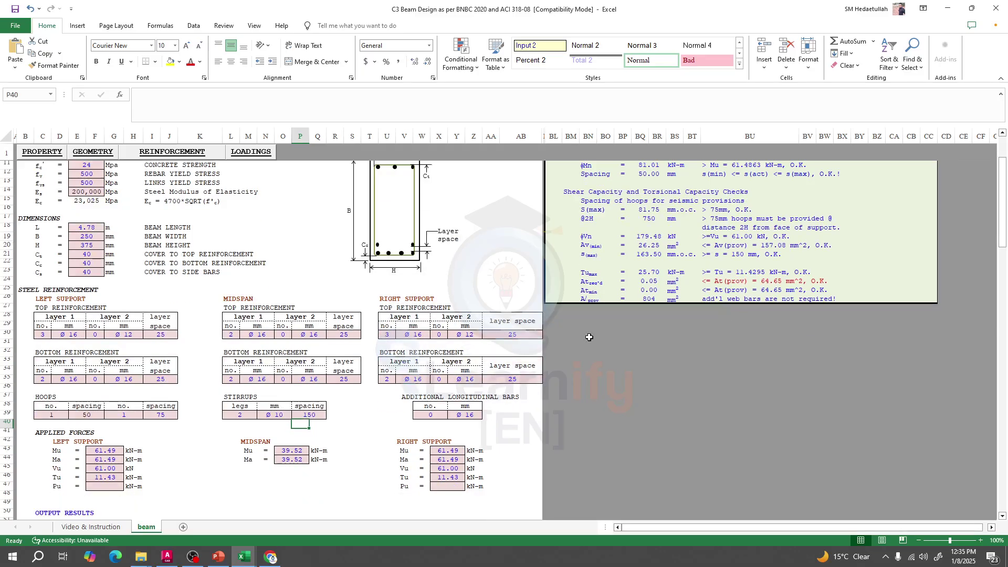
left_click(49, 415)
type("0")
key("Return")
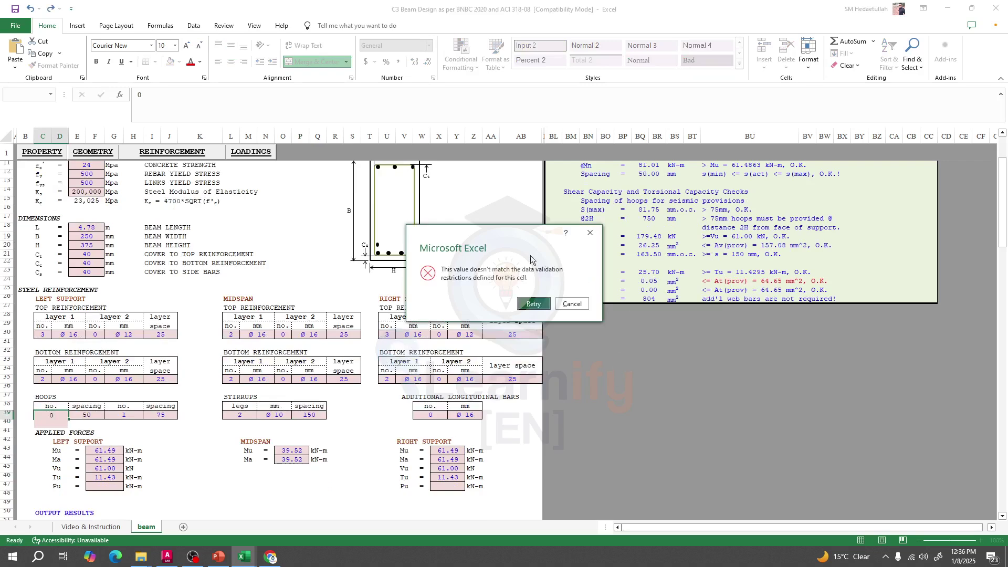
left_click(531, 305)
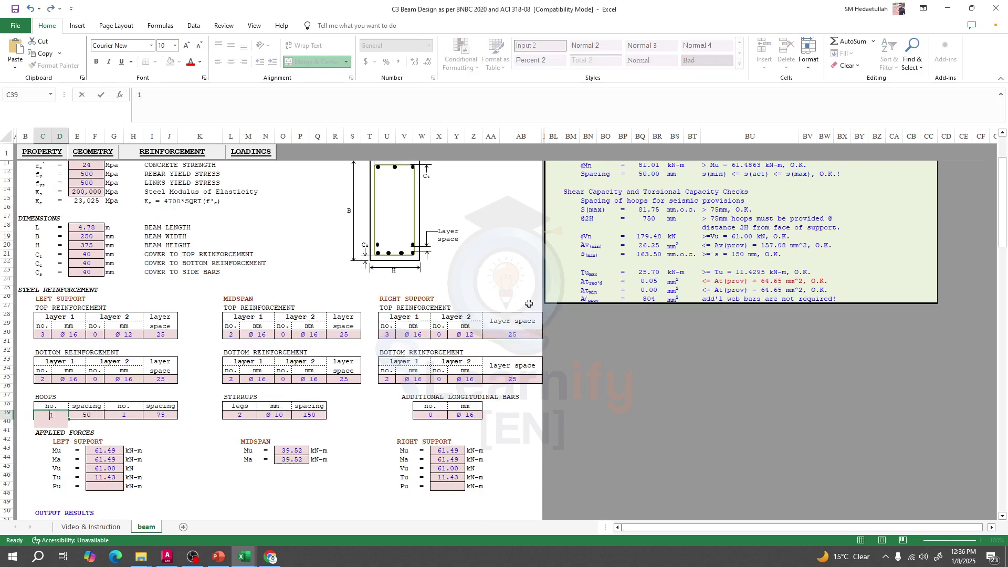
key("Return")
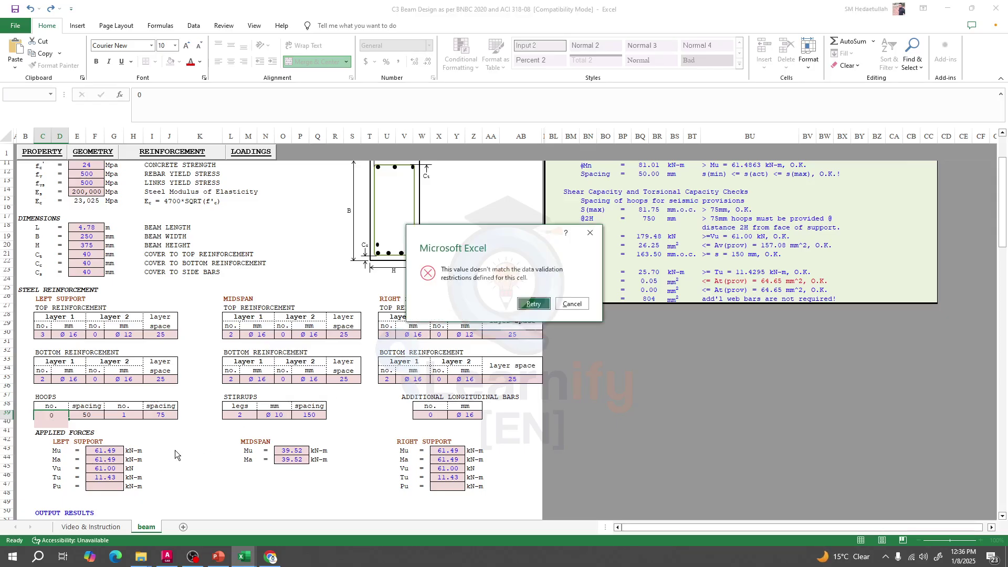
left_click(577, 305)
left_click(84, 415)
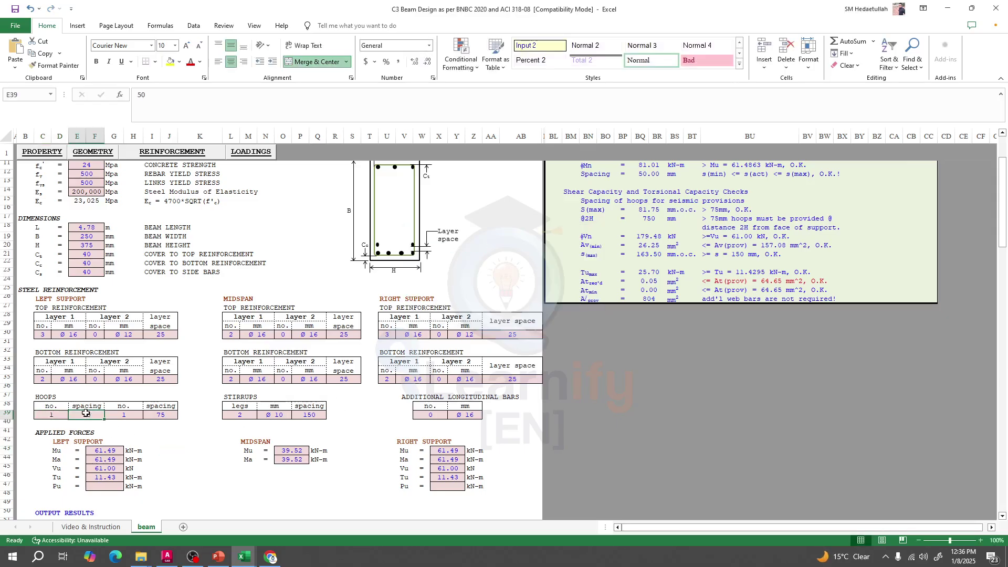
left_click(160, 415)
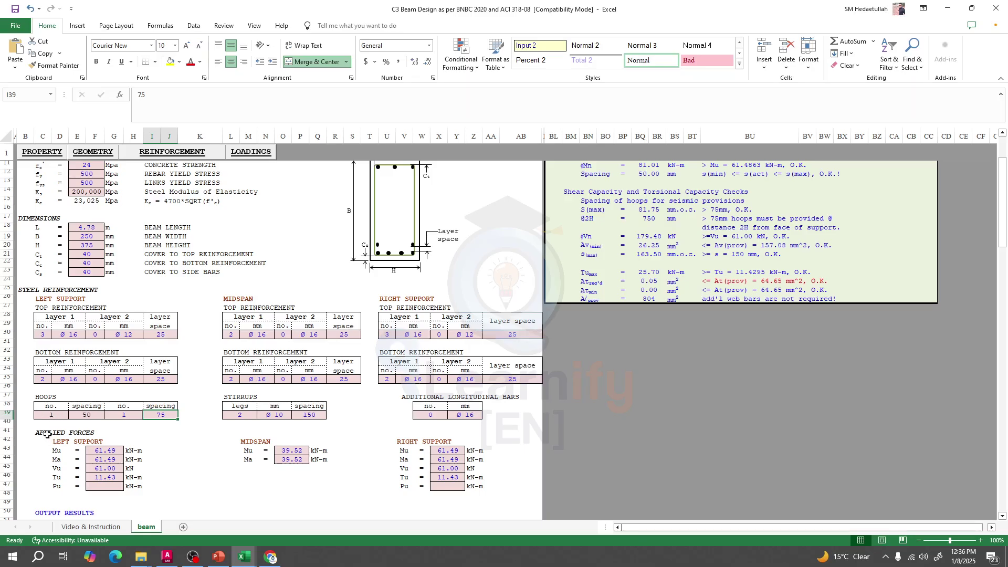
scroll(163, 419, "up", 1)
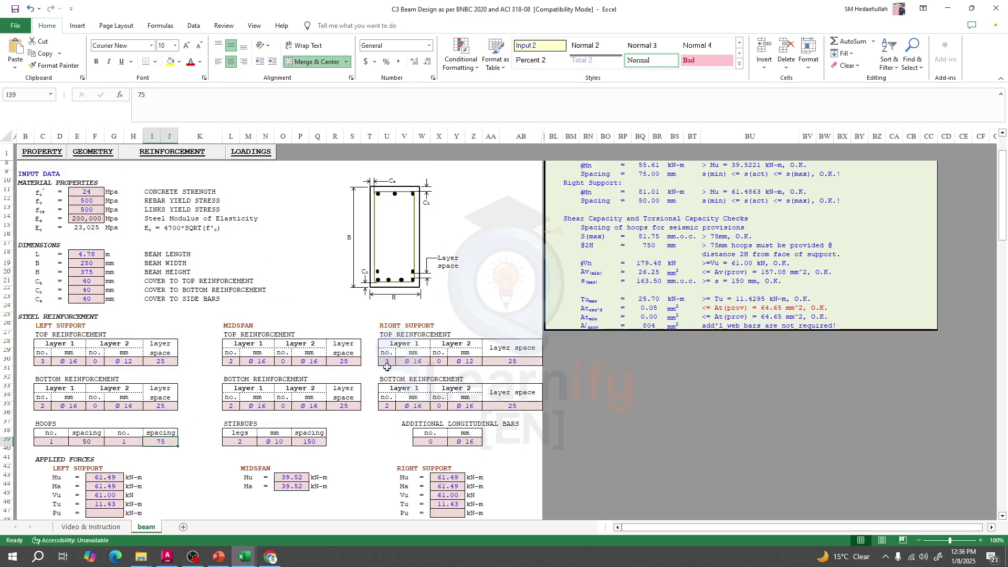
scroll(402, 255, "up", 2)
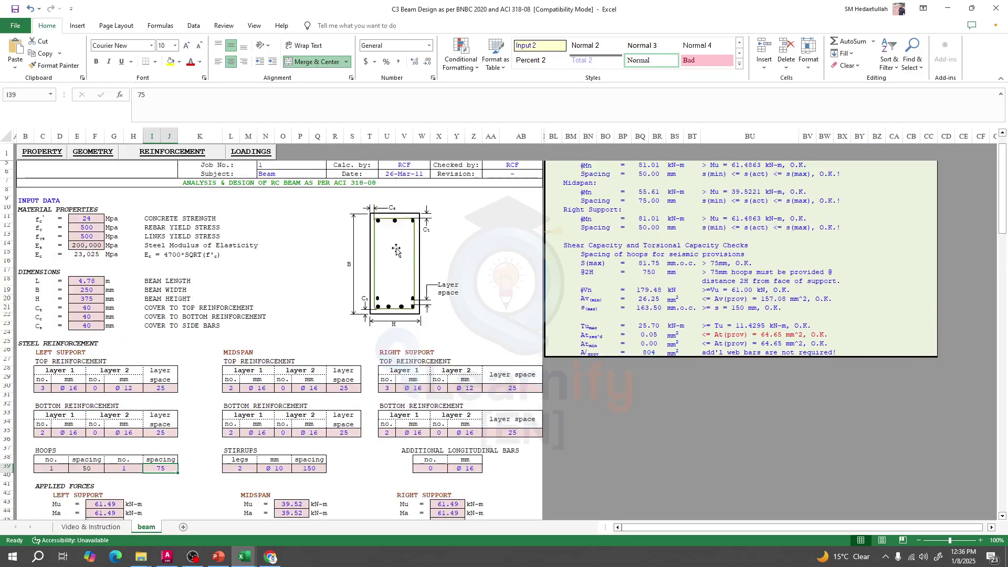
scroll(403, 253, "down", 1)
scroll(384, 280, "down", 1)
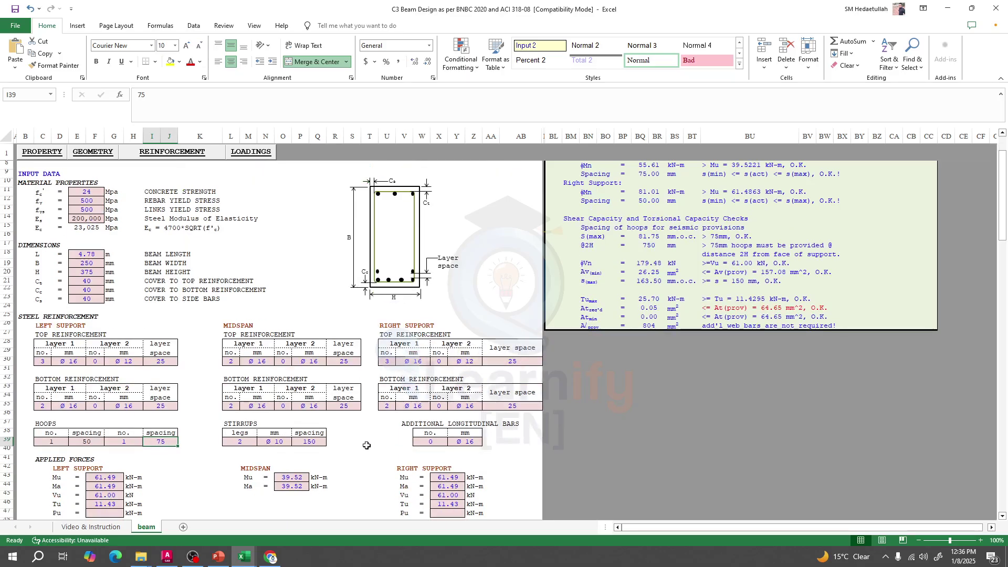
scroll(252, 441, "down", 1)
scroll(755, 273, "up", 1)
left_click(277, 441)
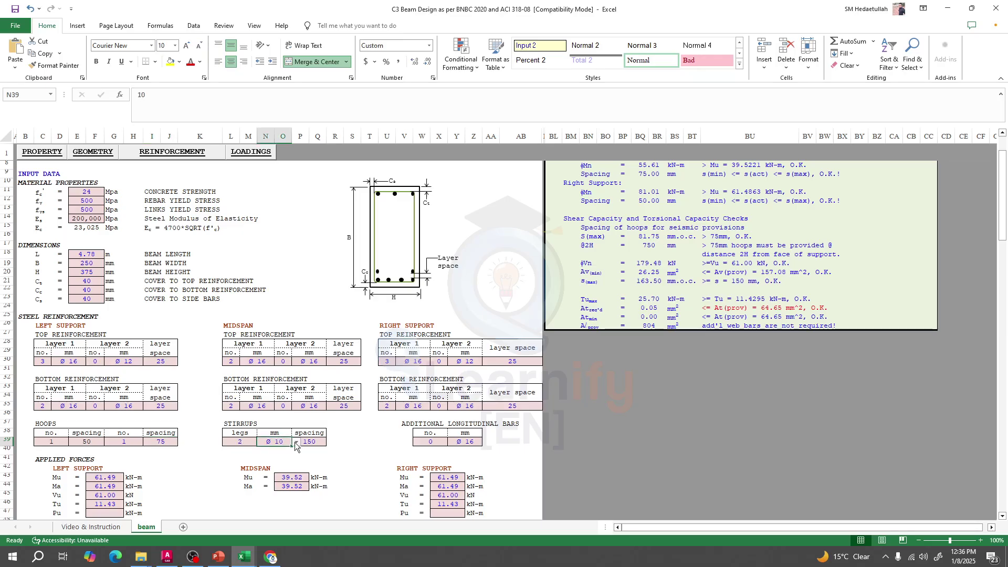
left_click(296, 442)
left_click(277, 451)
key("Tab")
type("200")
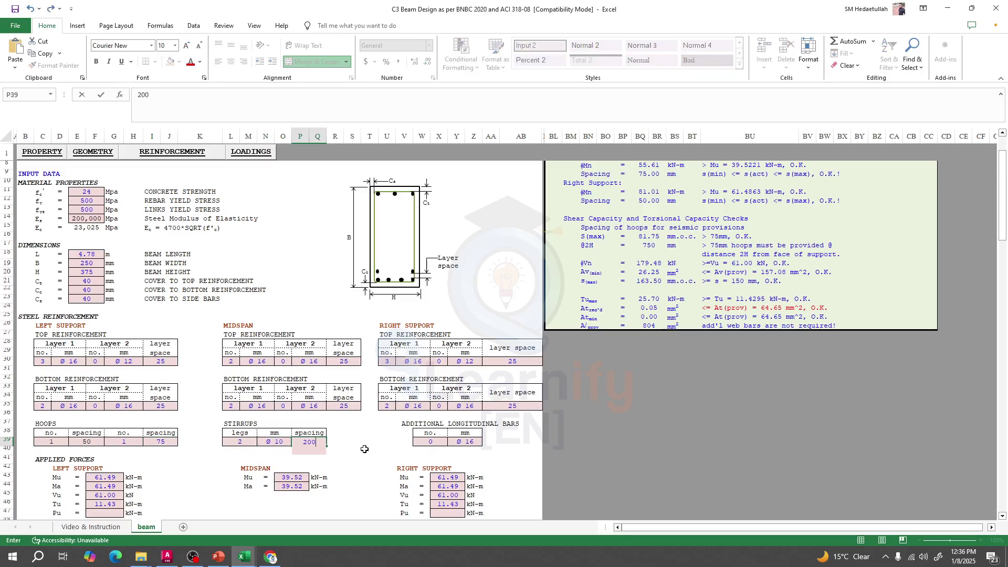
key("Return")
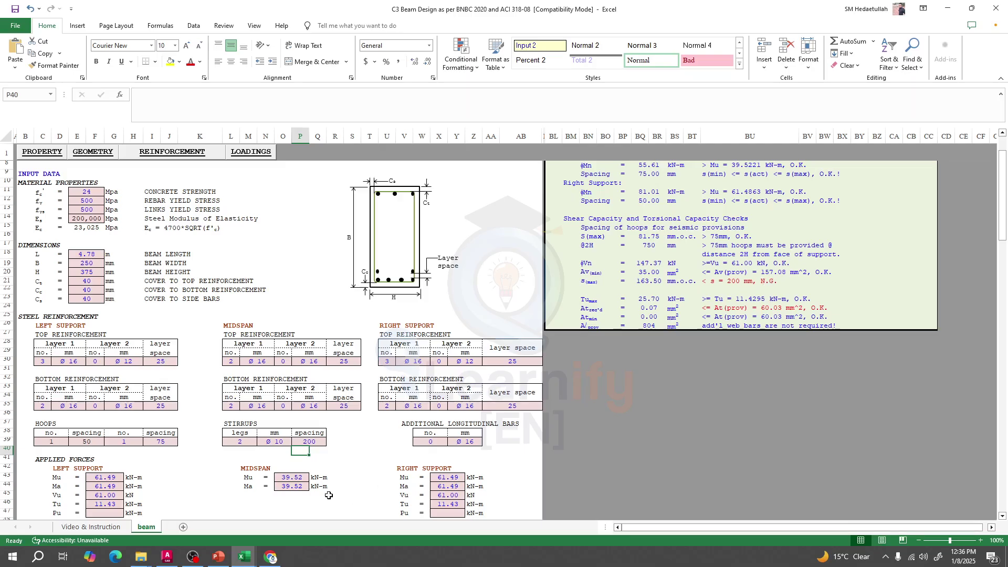
key("ctrl+z")
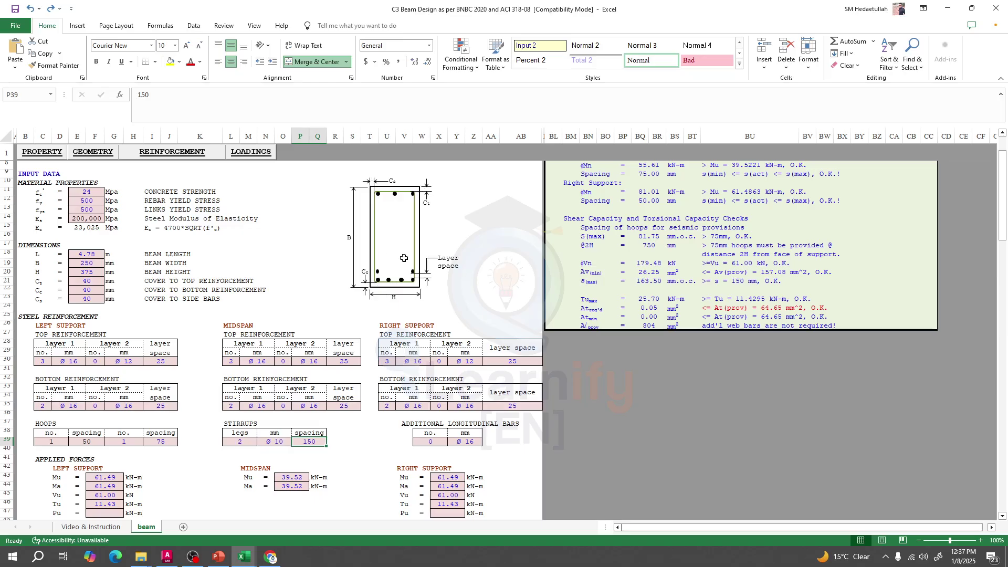
scroll(404, 258, "down", 10)
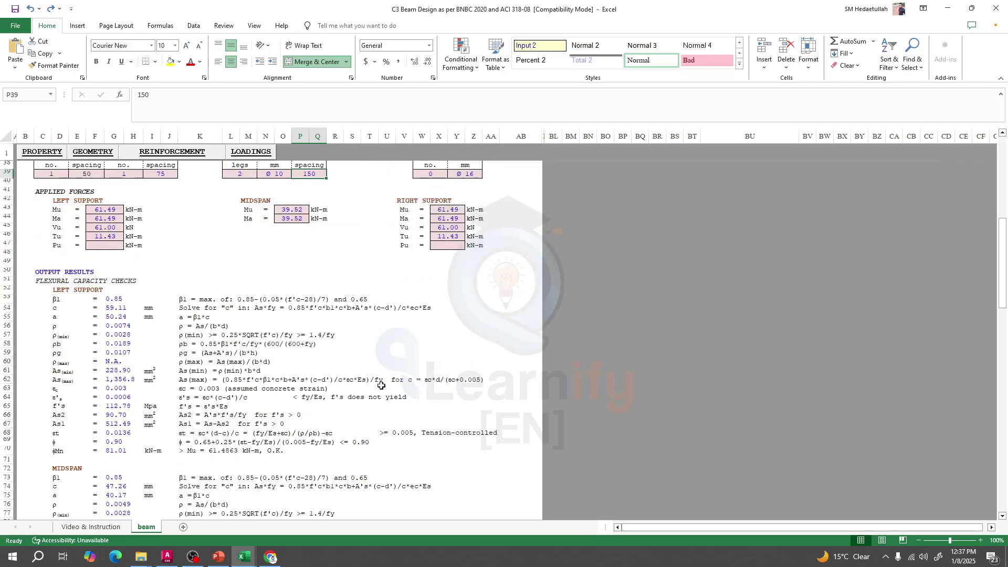
scroll(381, 386, "down", 20)
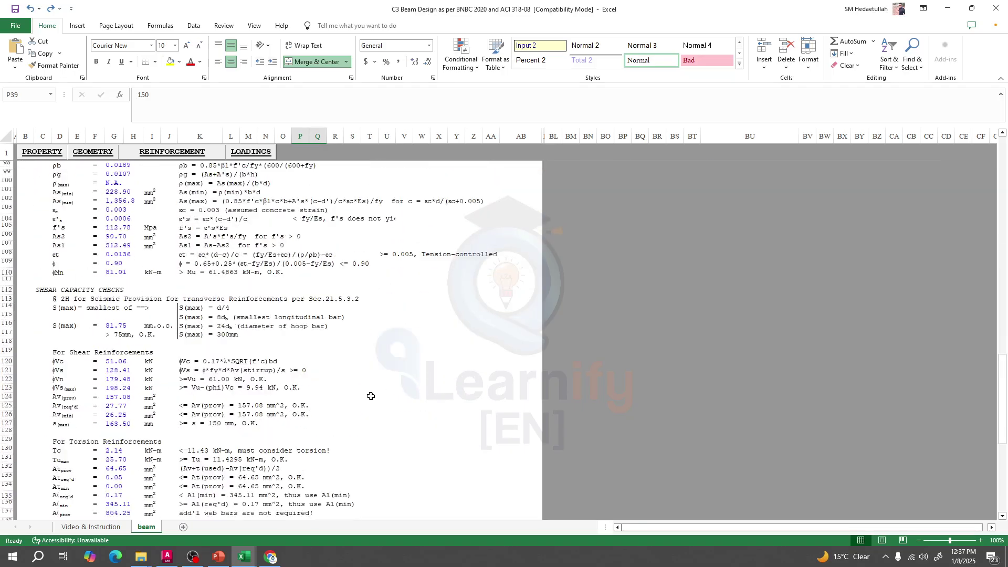
scroll(371, 395, "down", 12)
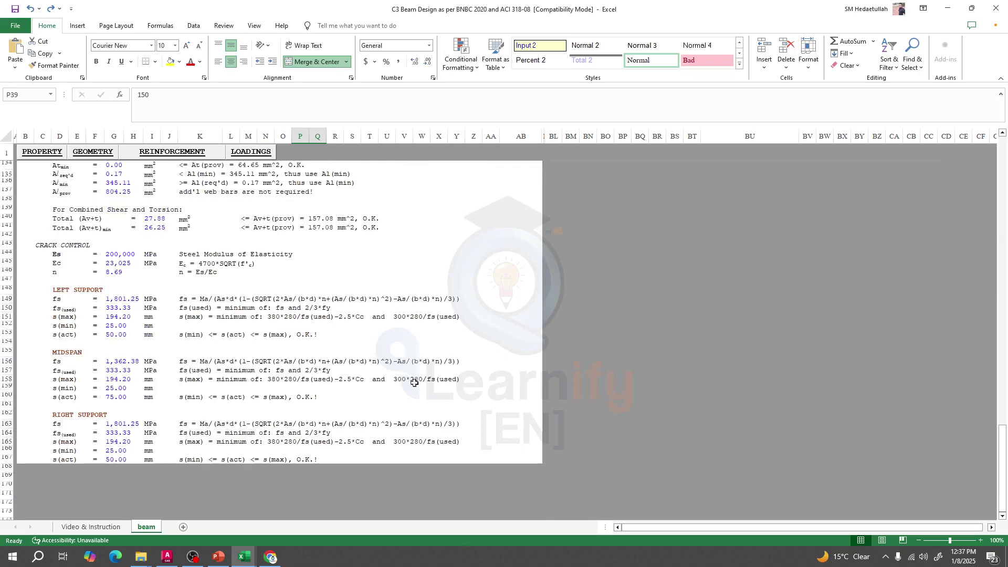
scroll(414, 383, "down", 1)
scroll(412, 383, "up", 20)
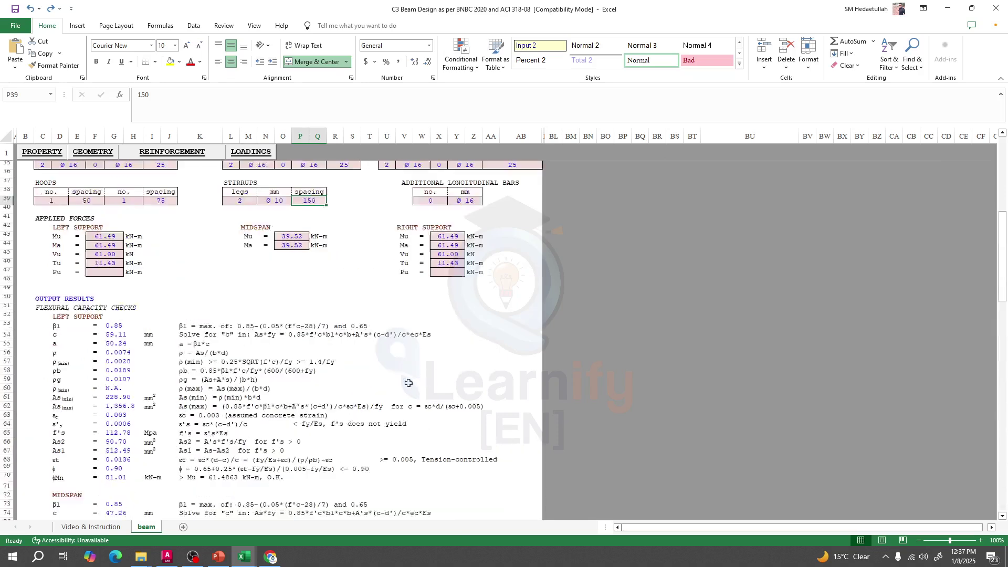
scroll(408, 383, "up", 11)
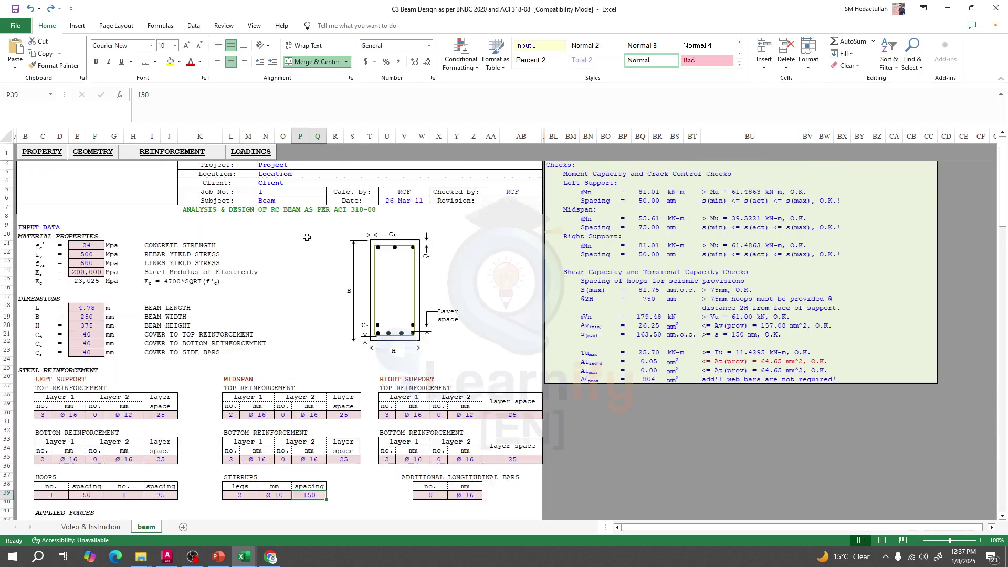
left_click(269, 362)
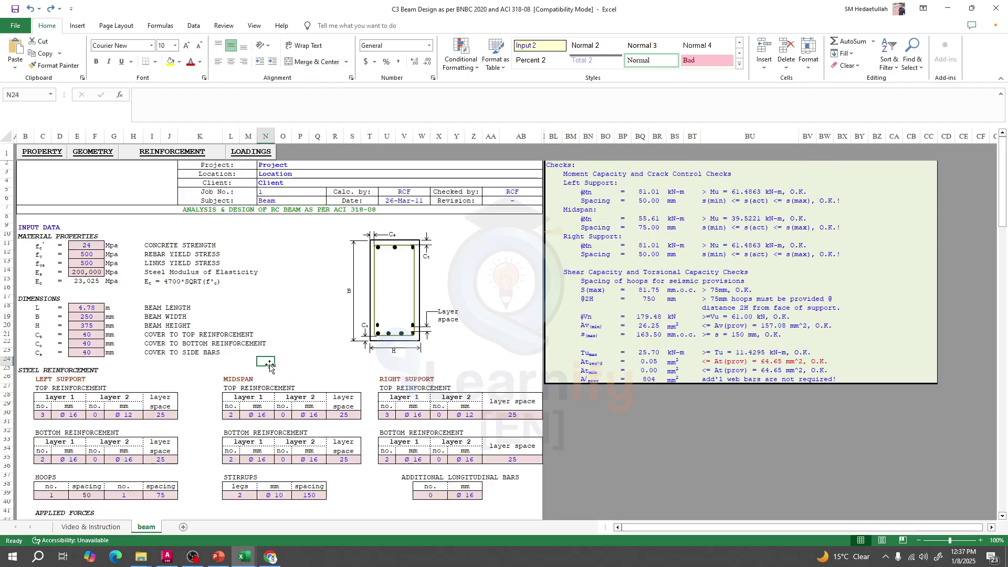
Page through both print preview pages of the beam sheet, return to it, and save the C3 beam design workbook.
key("ctrl+p")
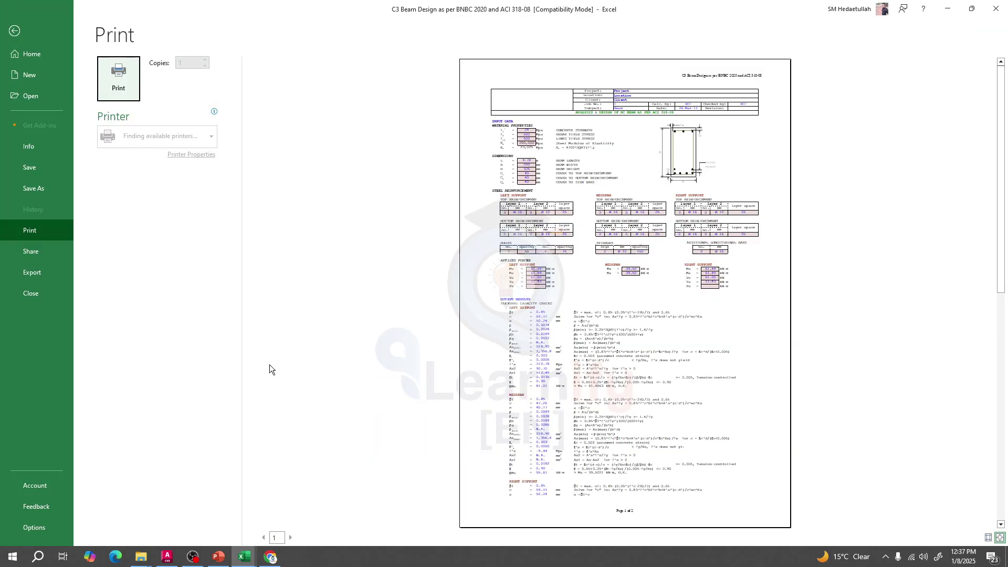
scroll(625, 340, "down", 1)
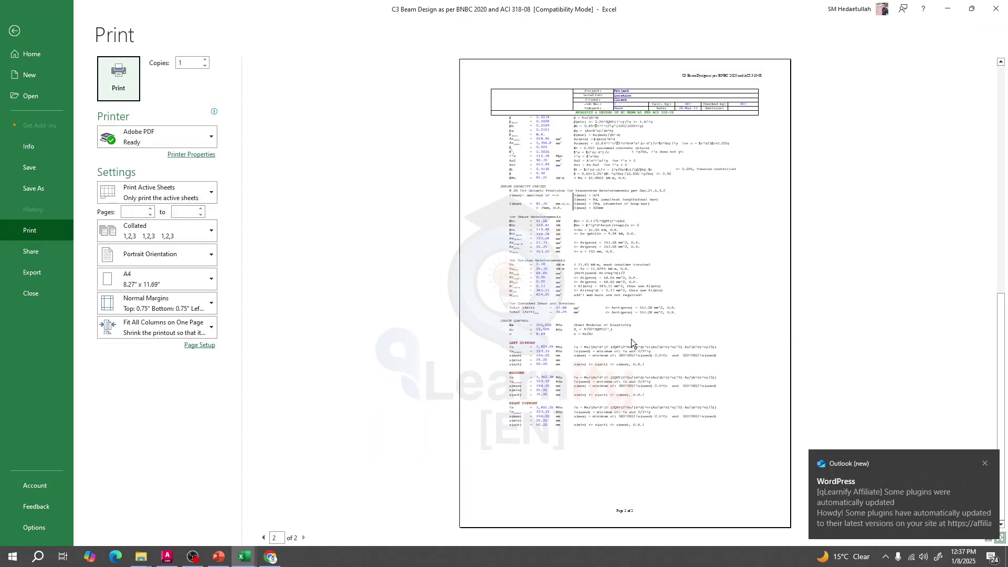
scroll(625, 329, "up", 1)
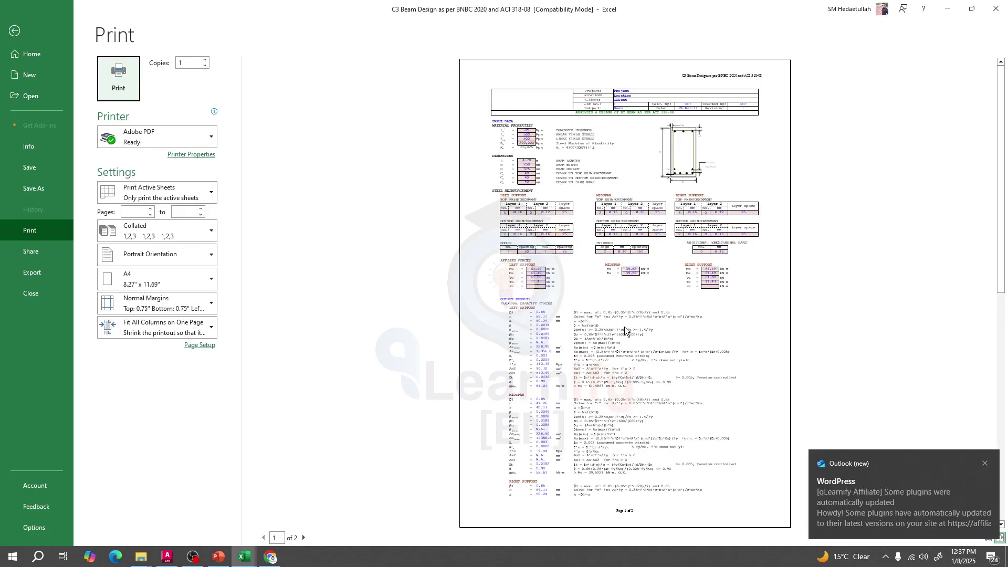
scroll(625, 329, "down", 1)
scroll(625, 328, "up", 1)
key("Escape")
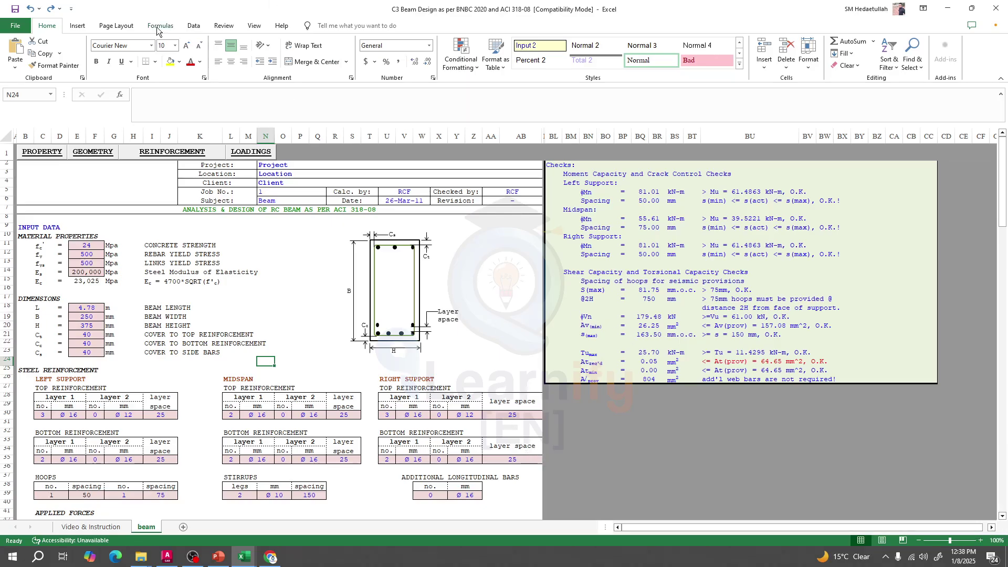
left_click(14, 9)
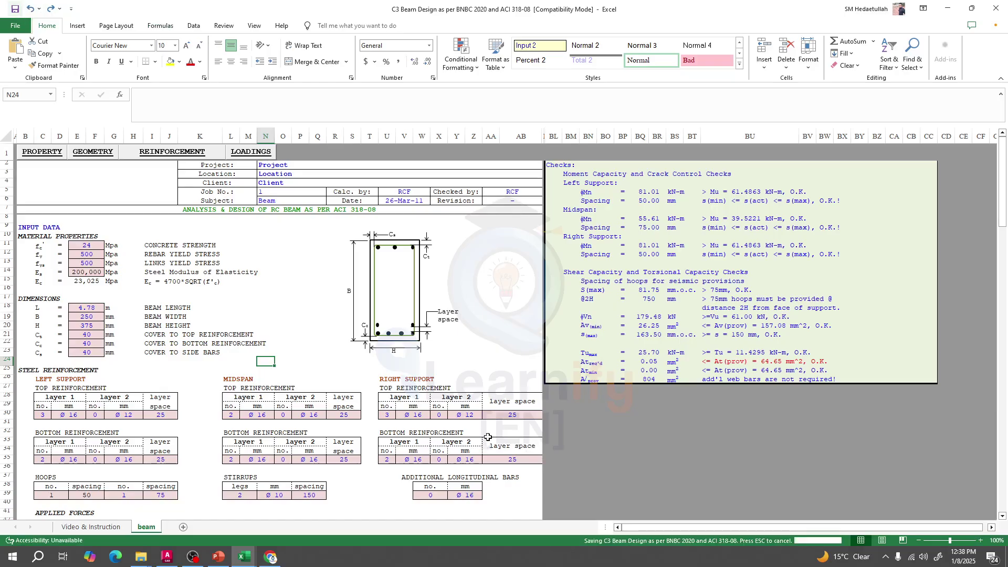